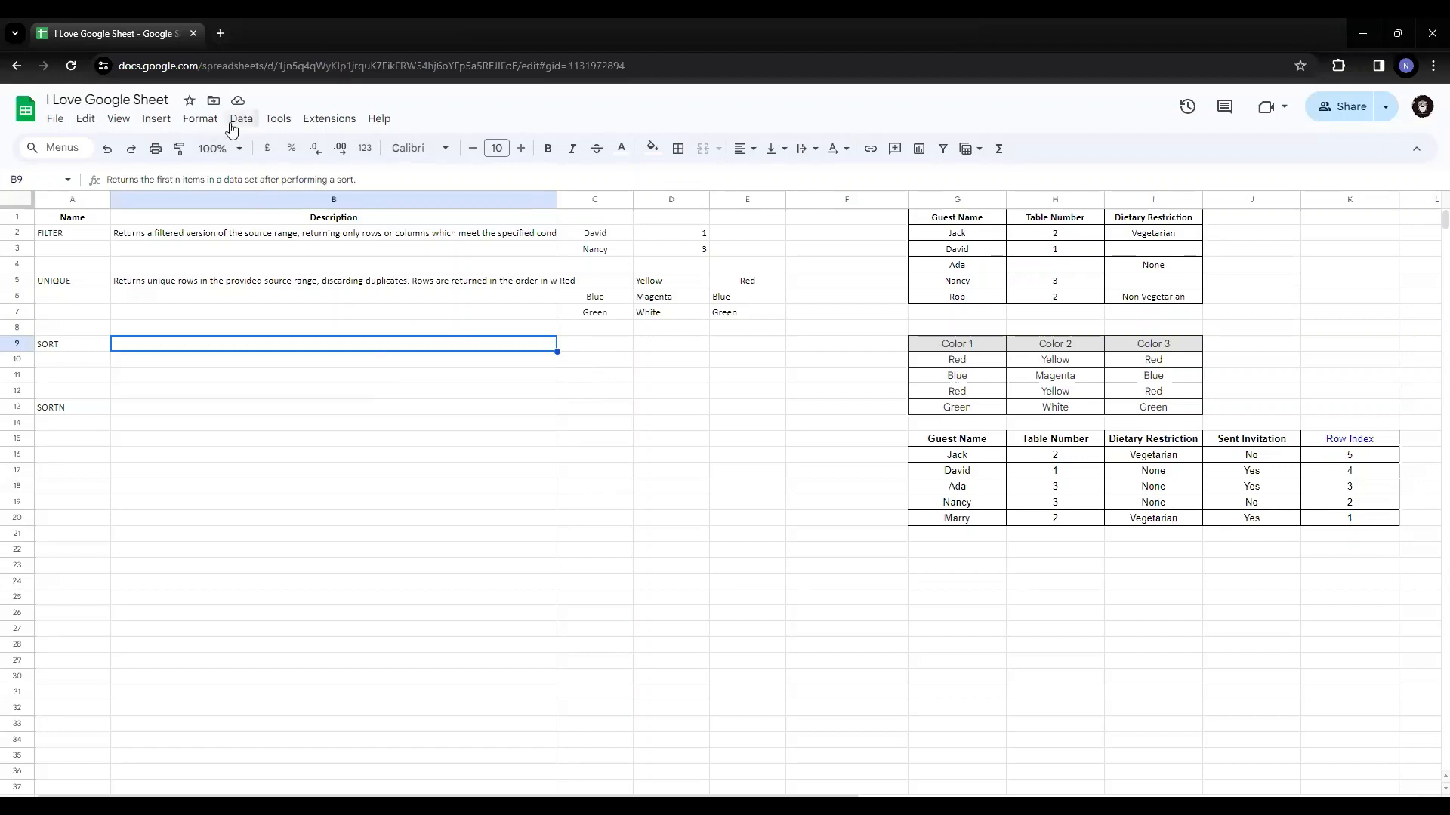
Review the range sorting options available for the guest table in G15:K20.
left_click(242, 119)
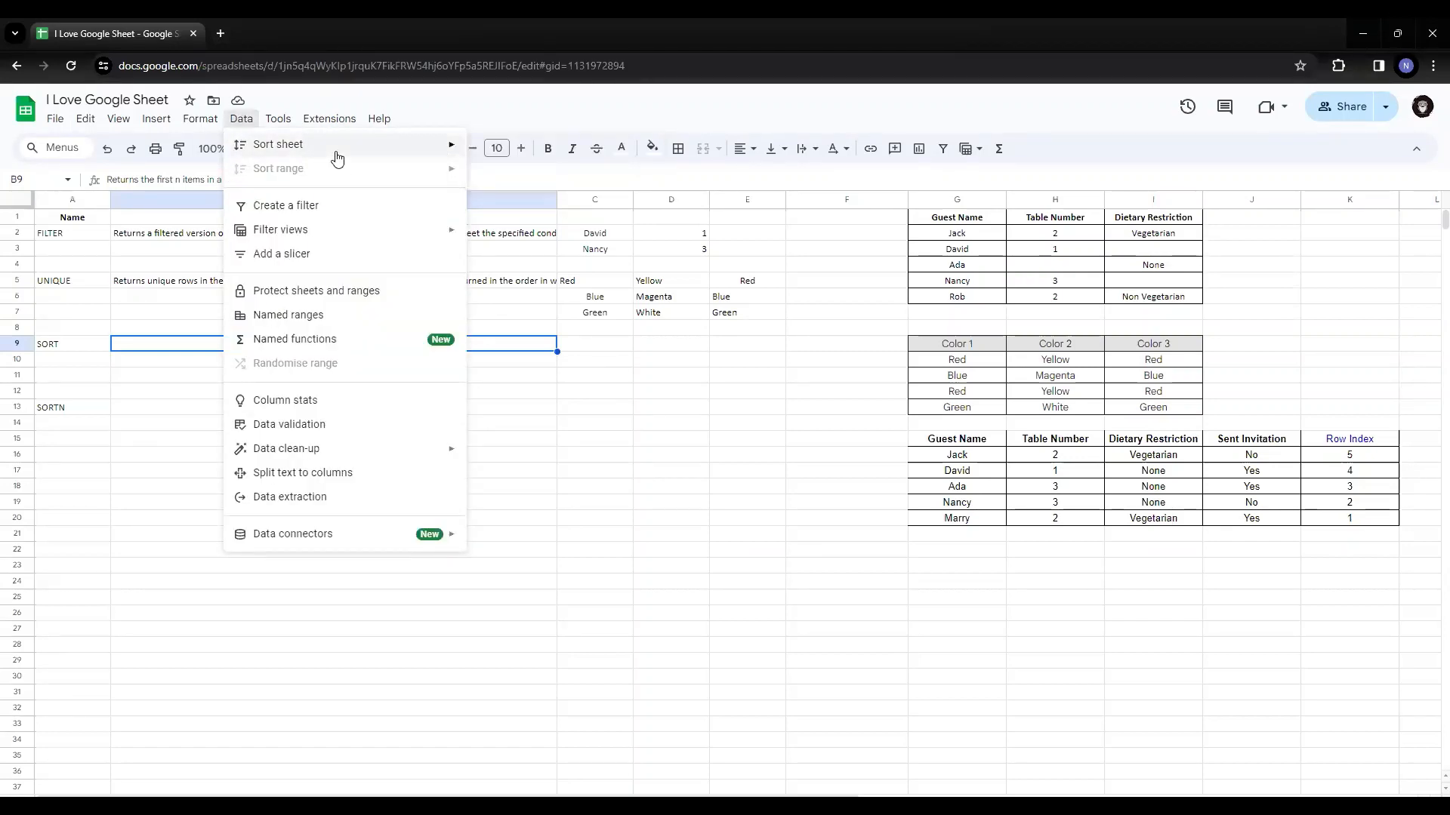
left_click_drag(943, 431, 1325, 529)
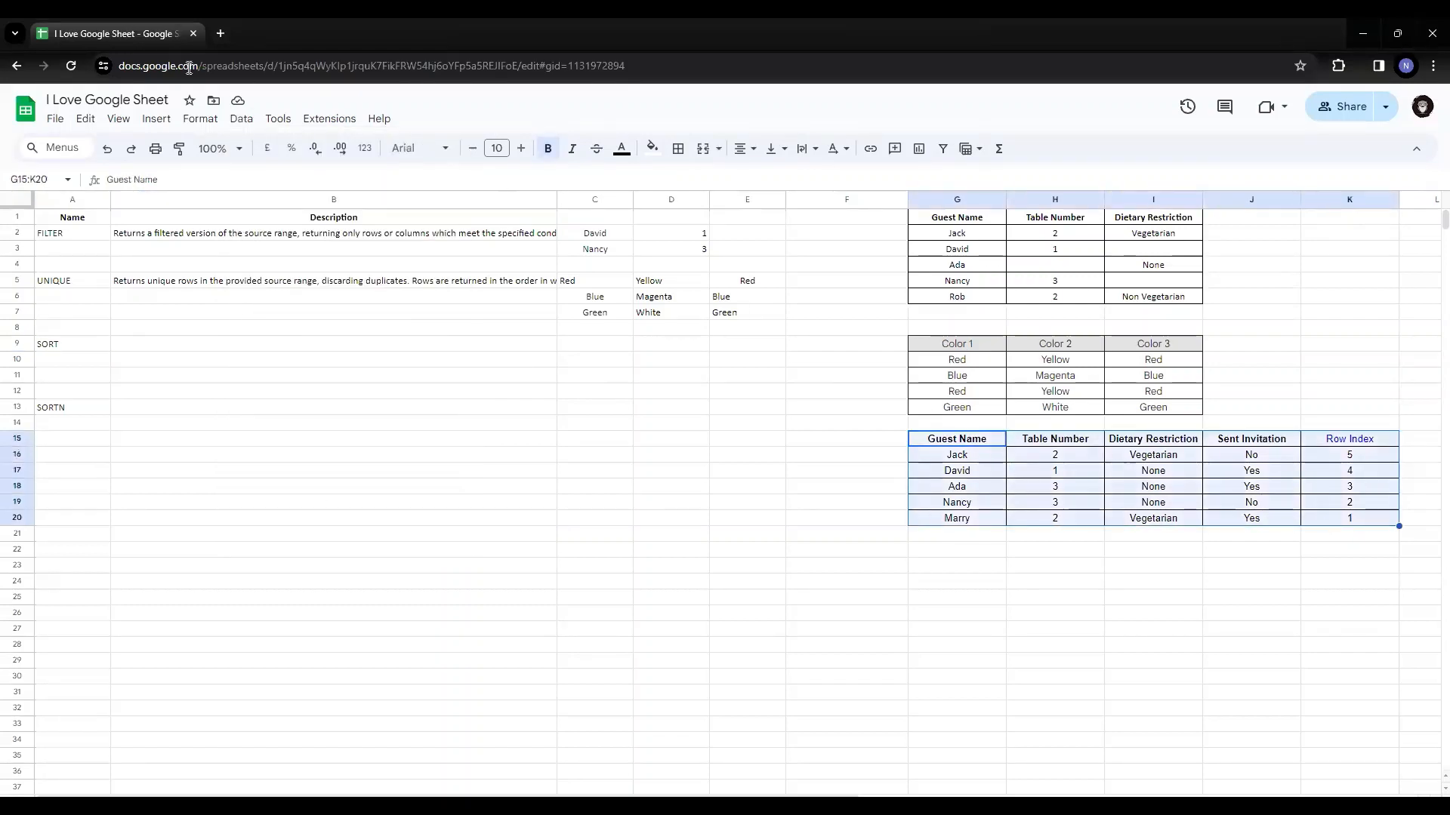
left_click(241, 119)
mouse_move(294, 168)
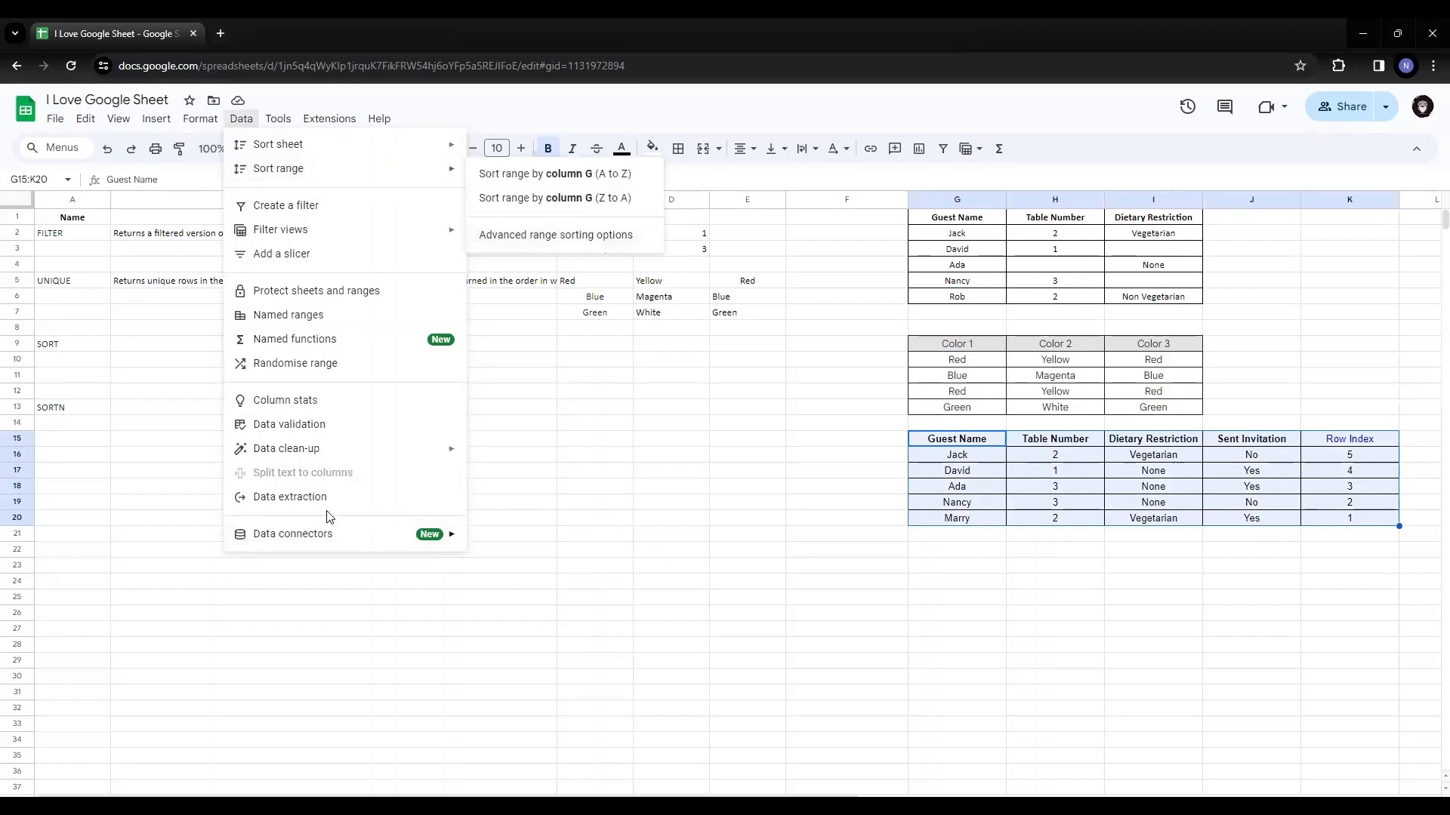
left_click(602, 428)
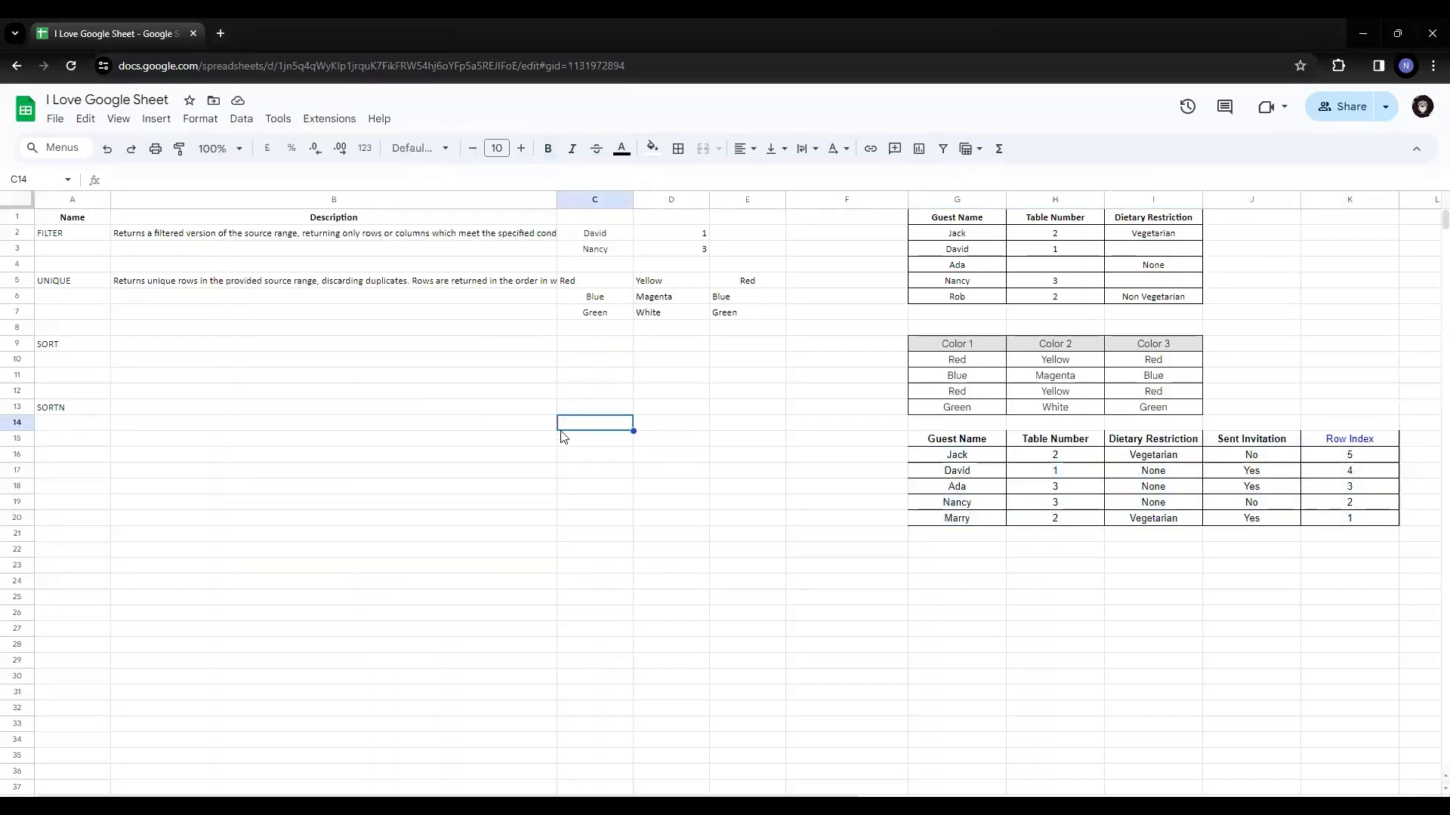
Set the text colour of the SORT description in B9 to black.
left_click(355, 346)
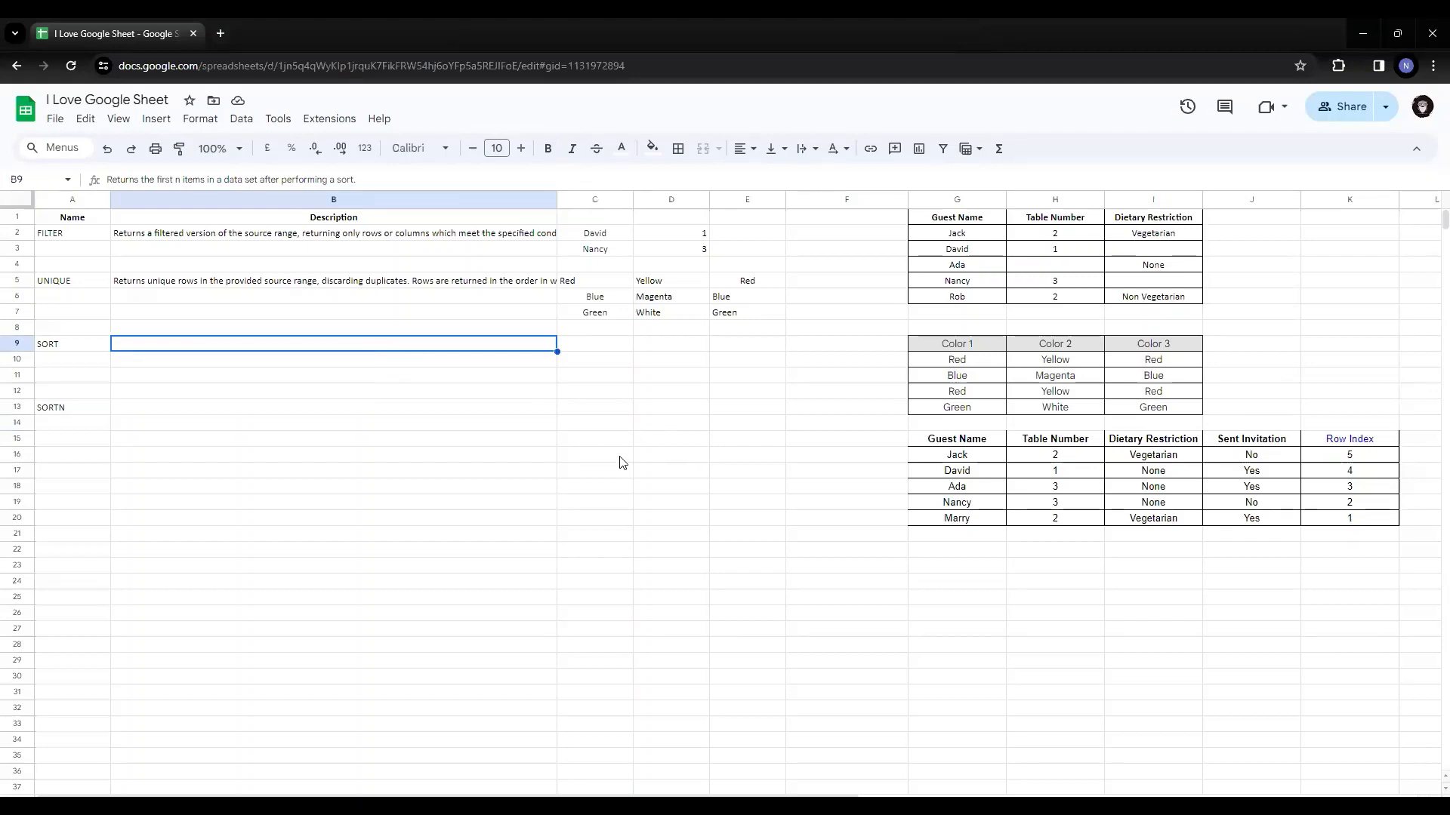
left_click(621, 148)
left_click(625, 202)
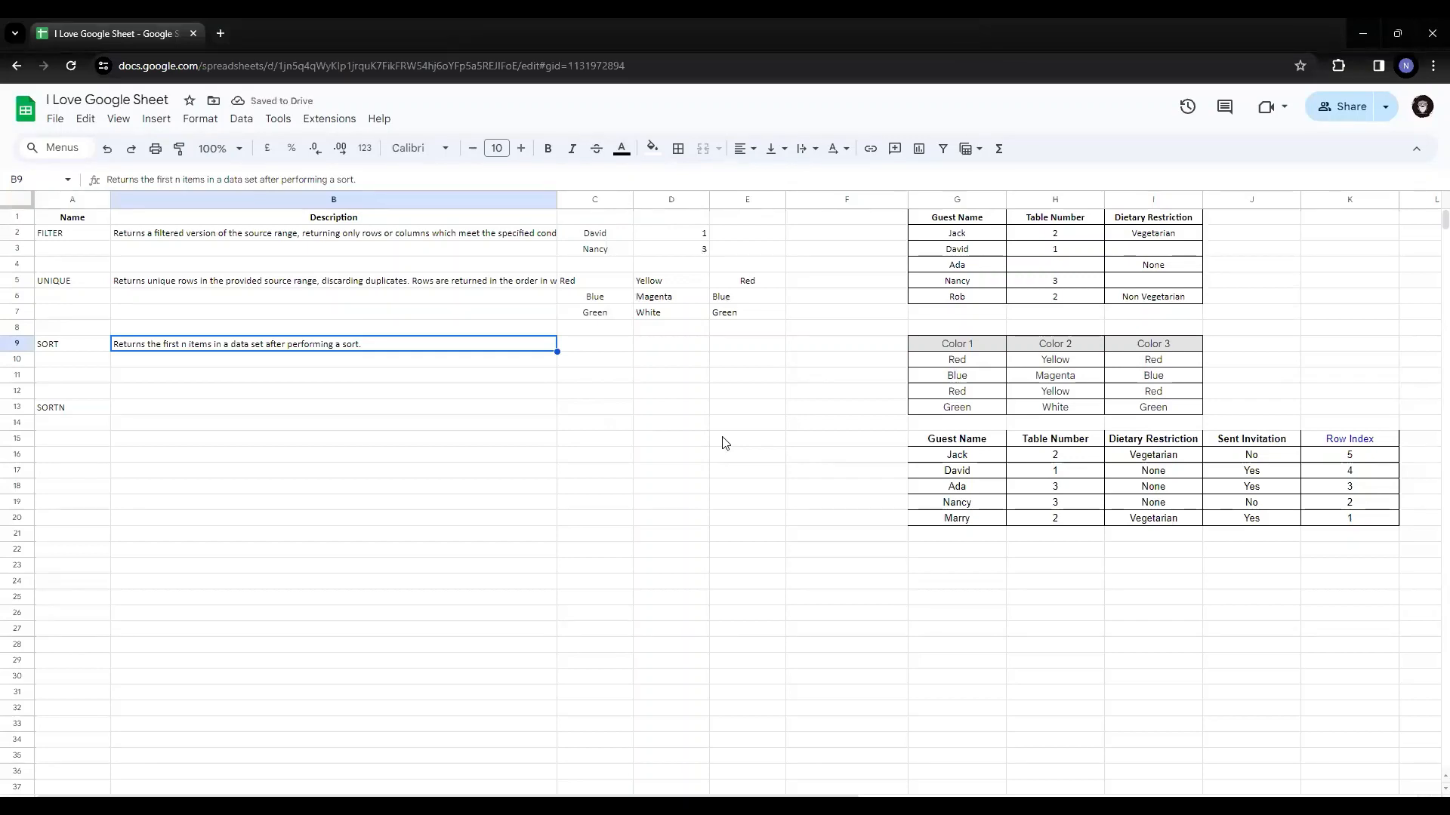
key("Right")
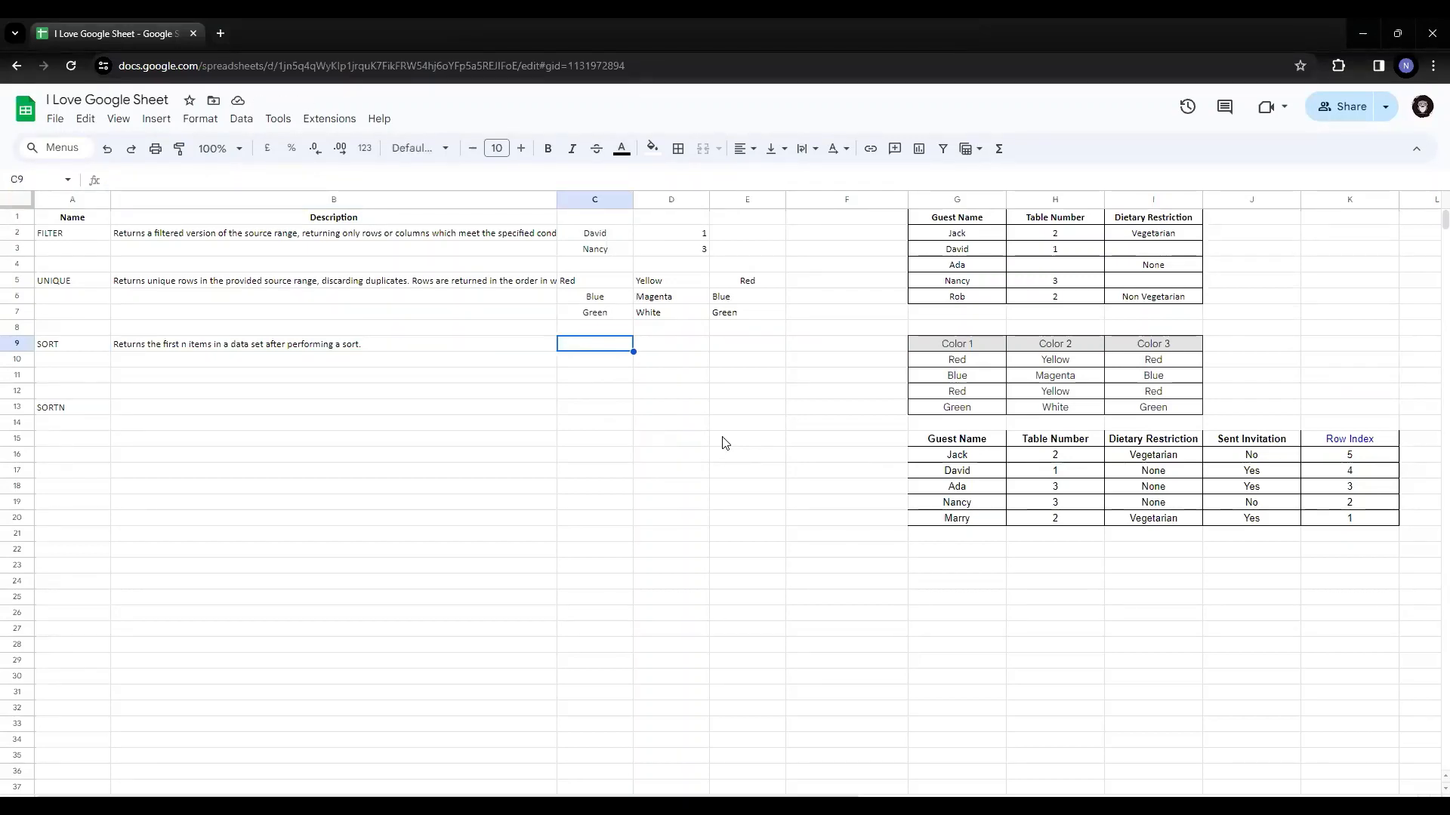
Move the tables in G1:K20 one column over so they start at H1, and narrow column F.
left_click(959, 219)
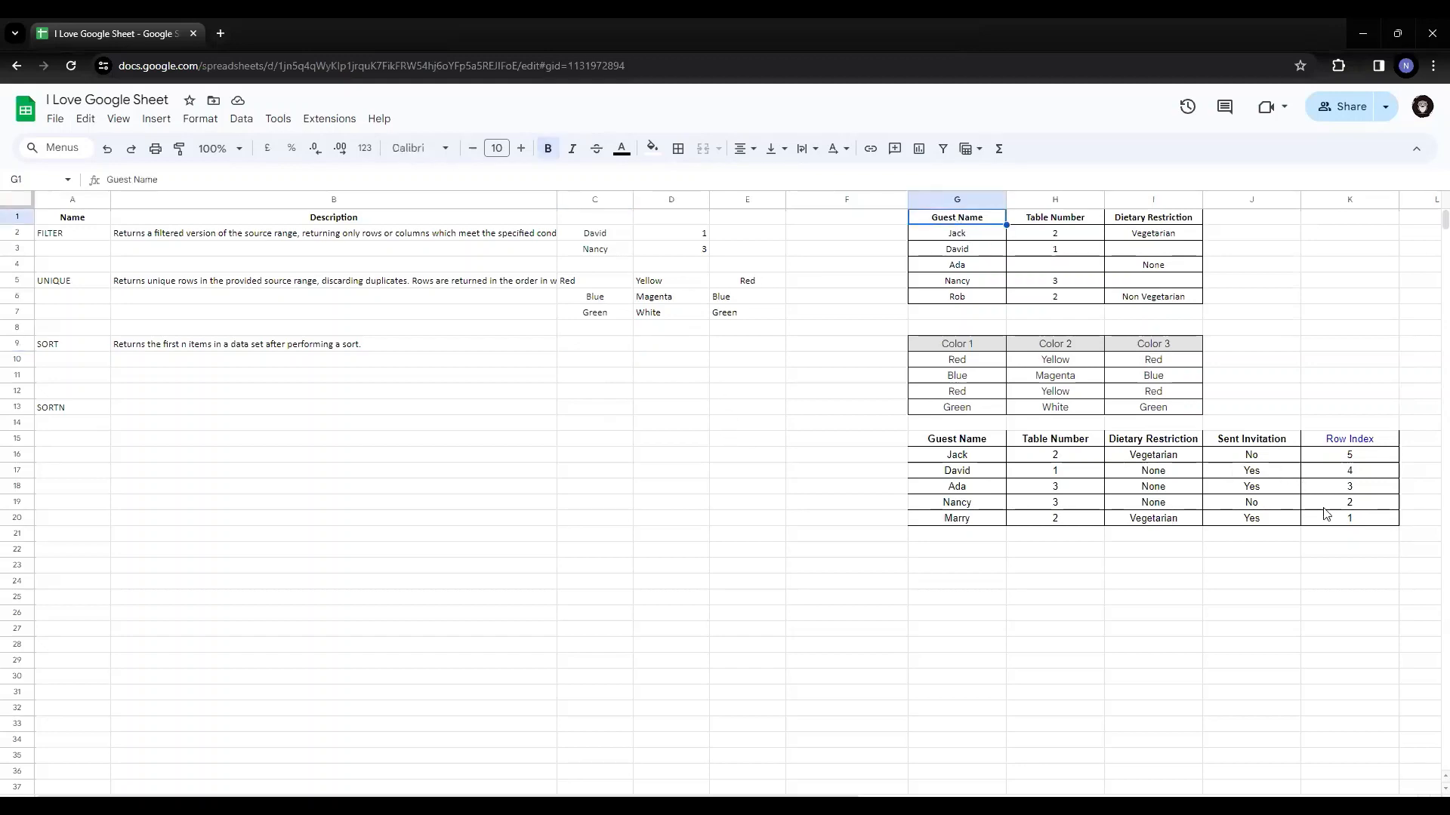
left_click(1331, 520, "shift")
key("ctrl+c")
key("Right")
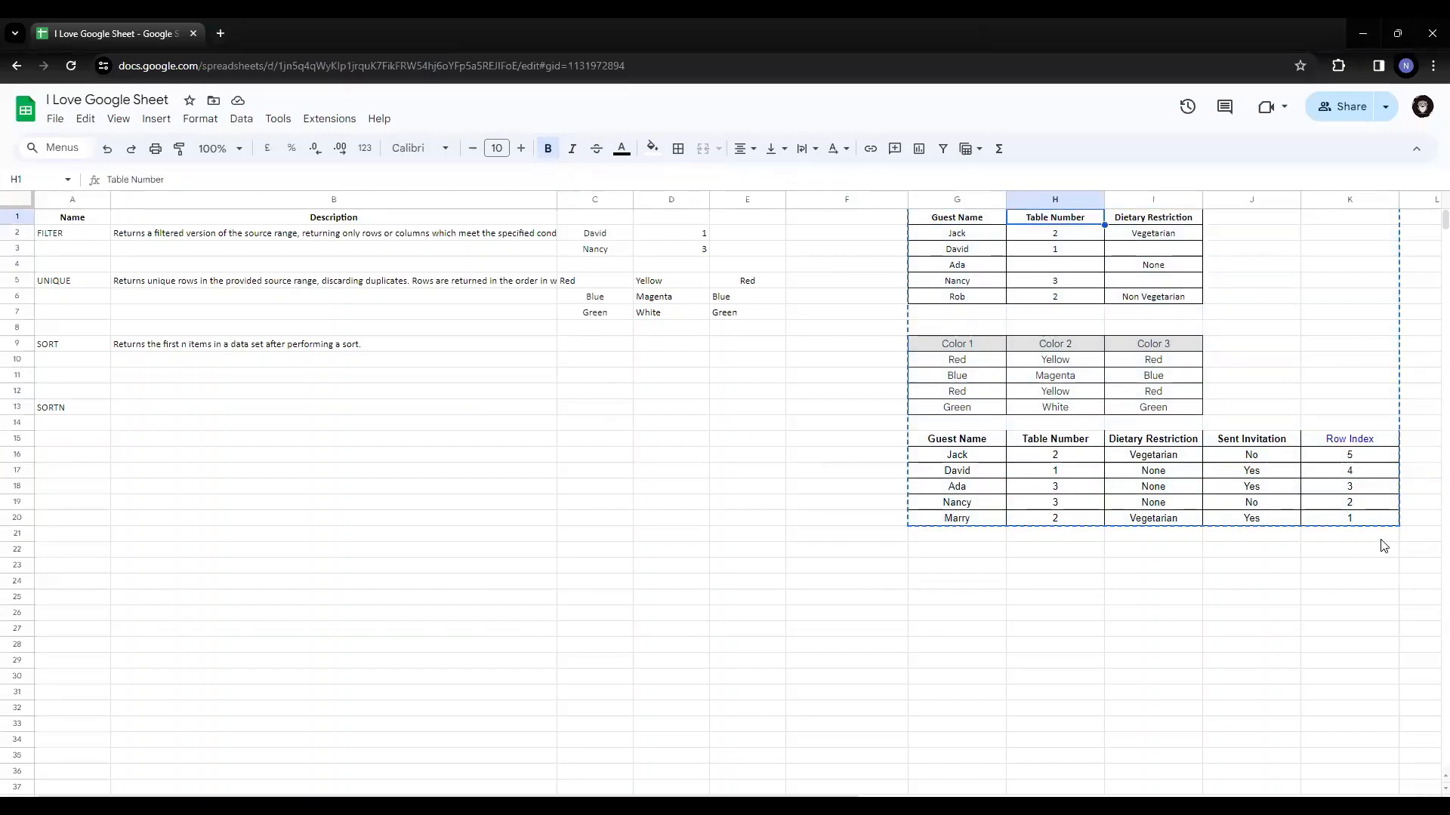
key("ctrl+v")
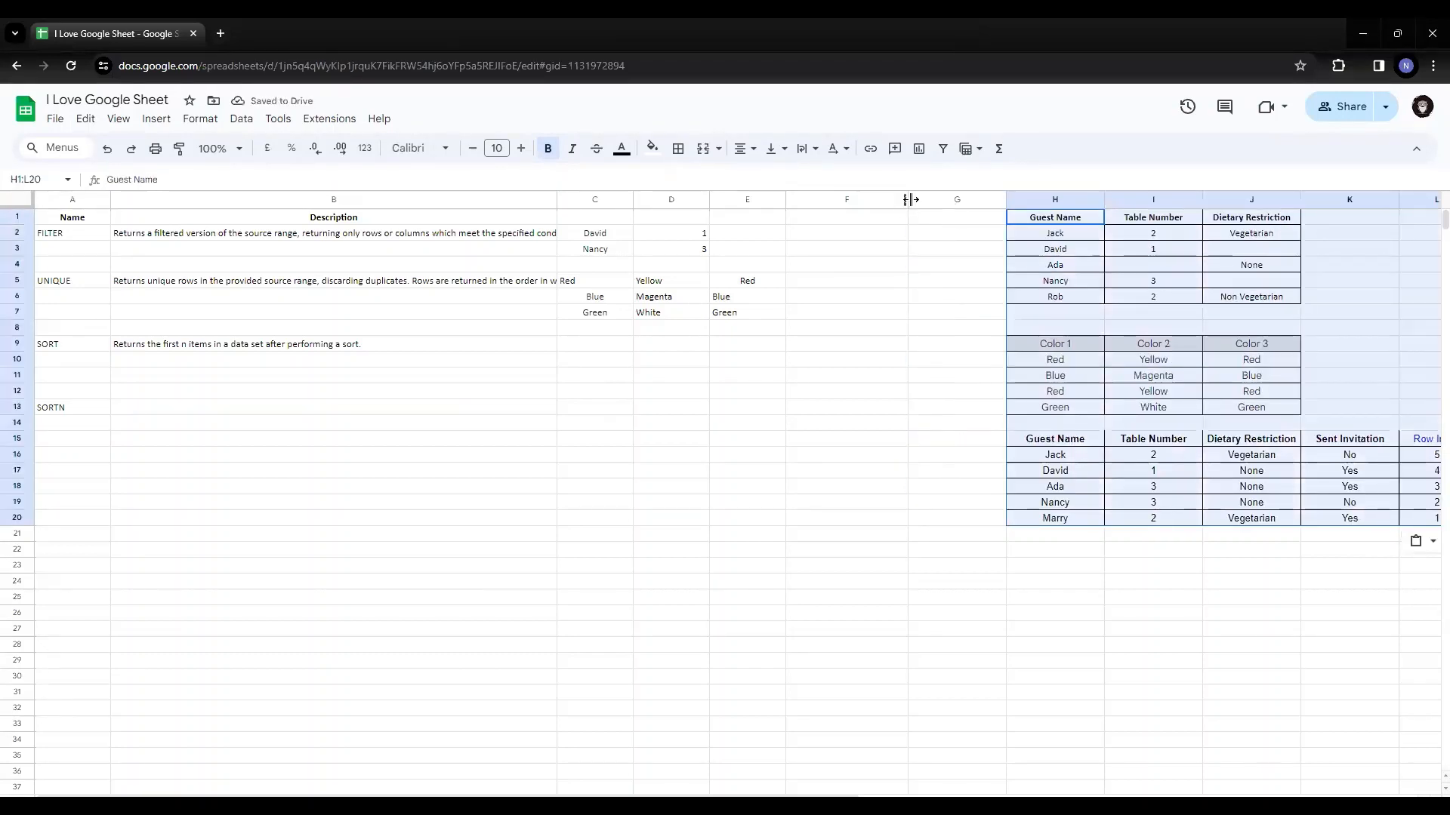
left_click_drag(908, 200, 864, 199)
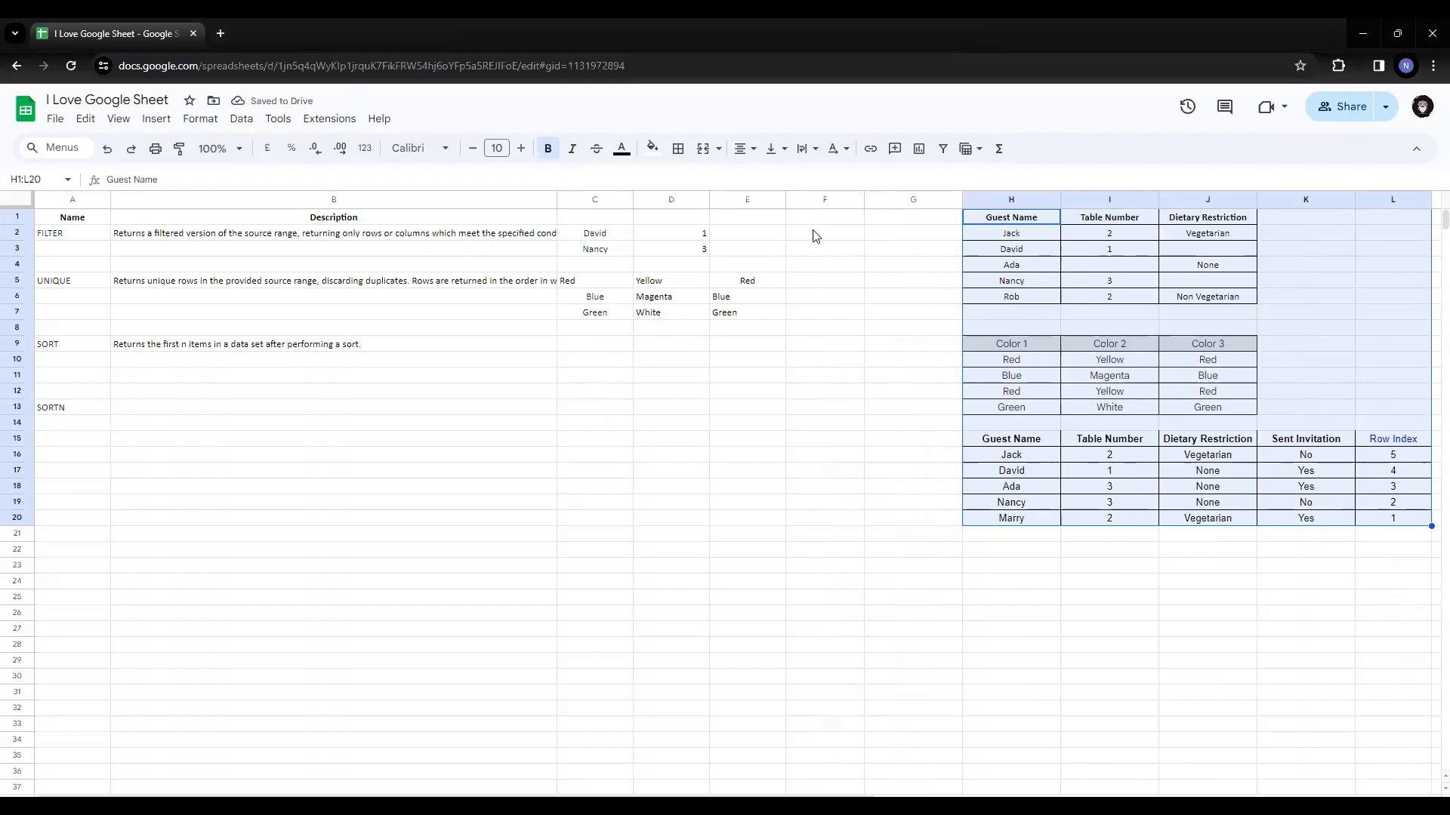
left_click(868, 428)
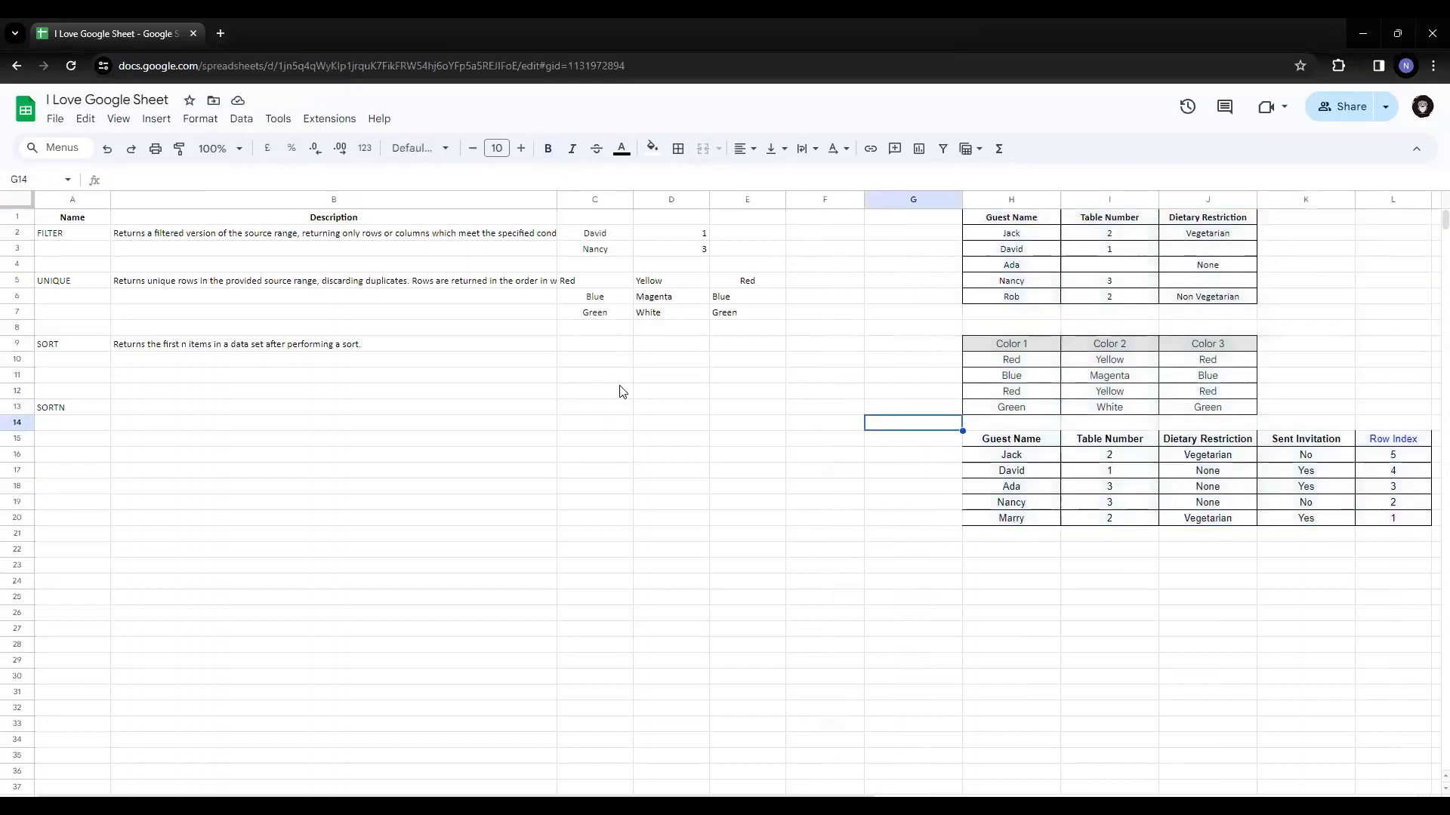
Begin a SORT formula in C9 with H15:K20 as its range.
left_click(602, 348)
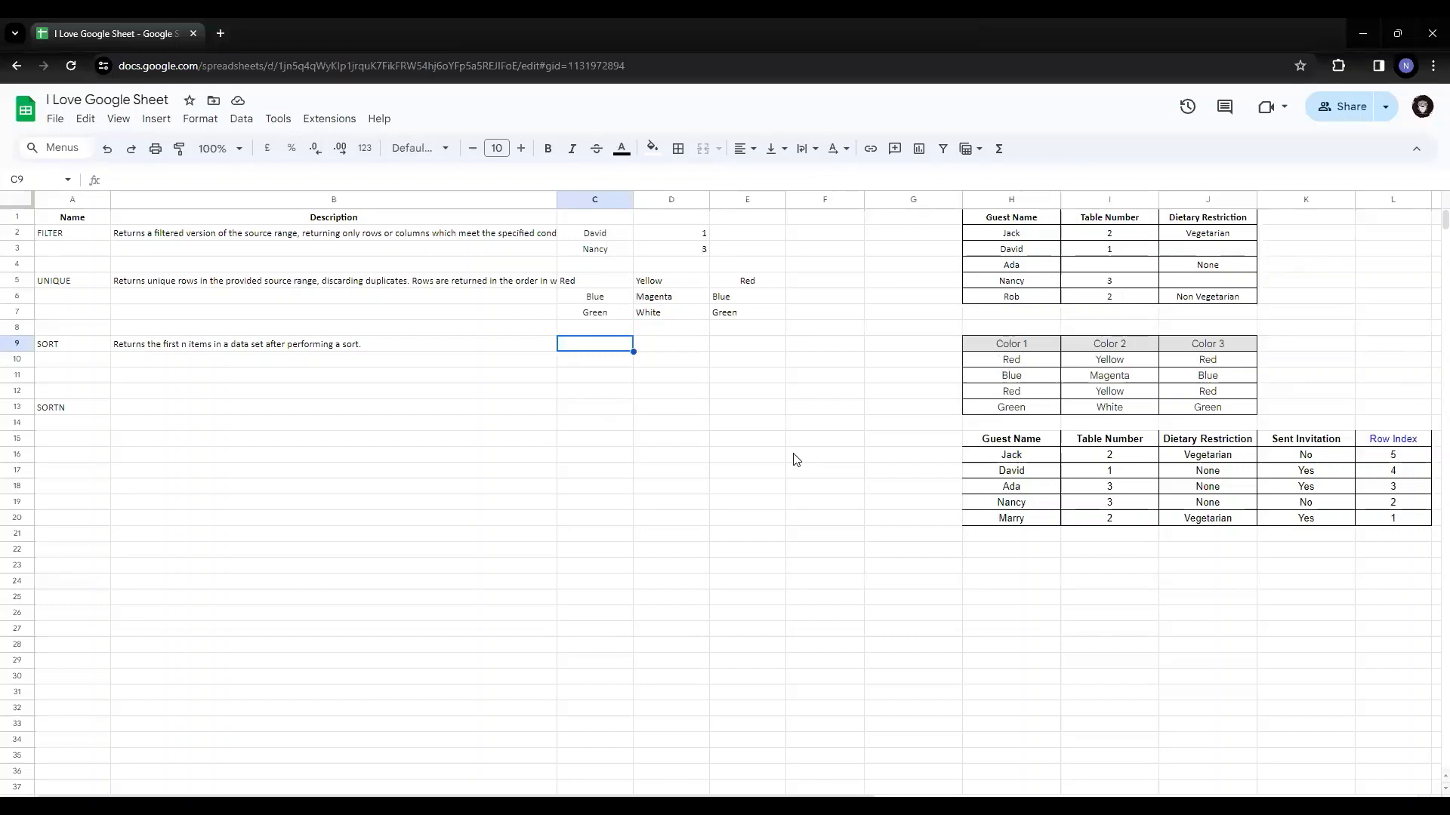
type("=sort")
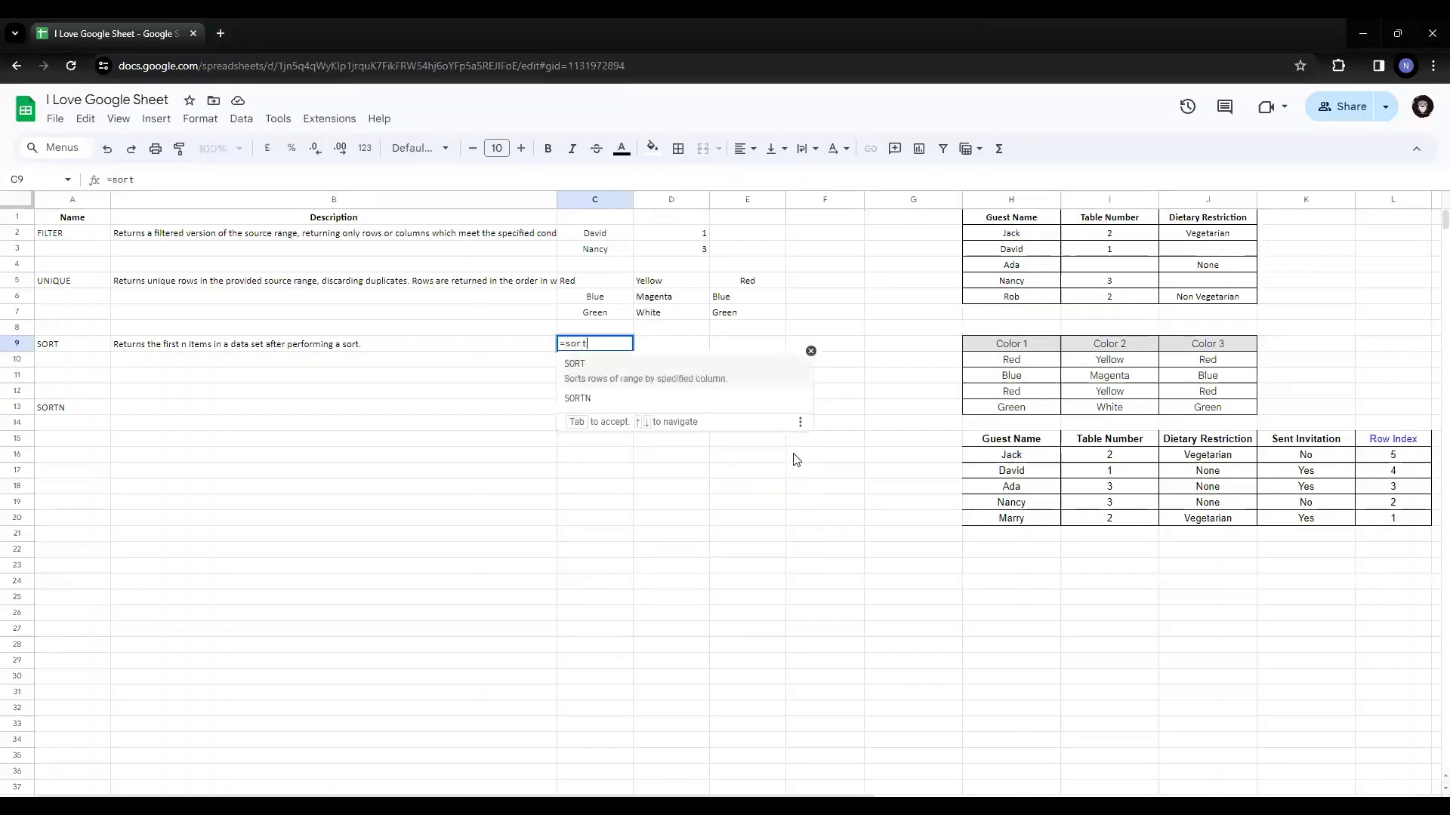
type("(")
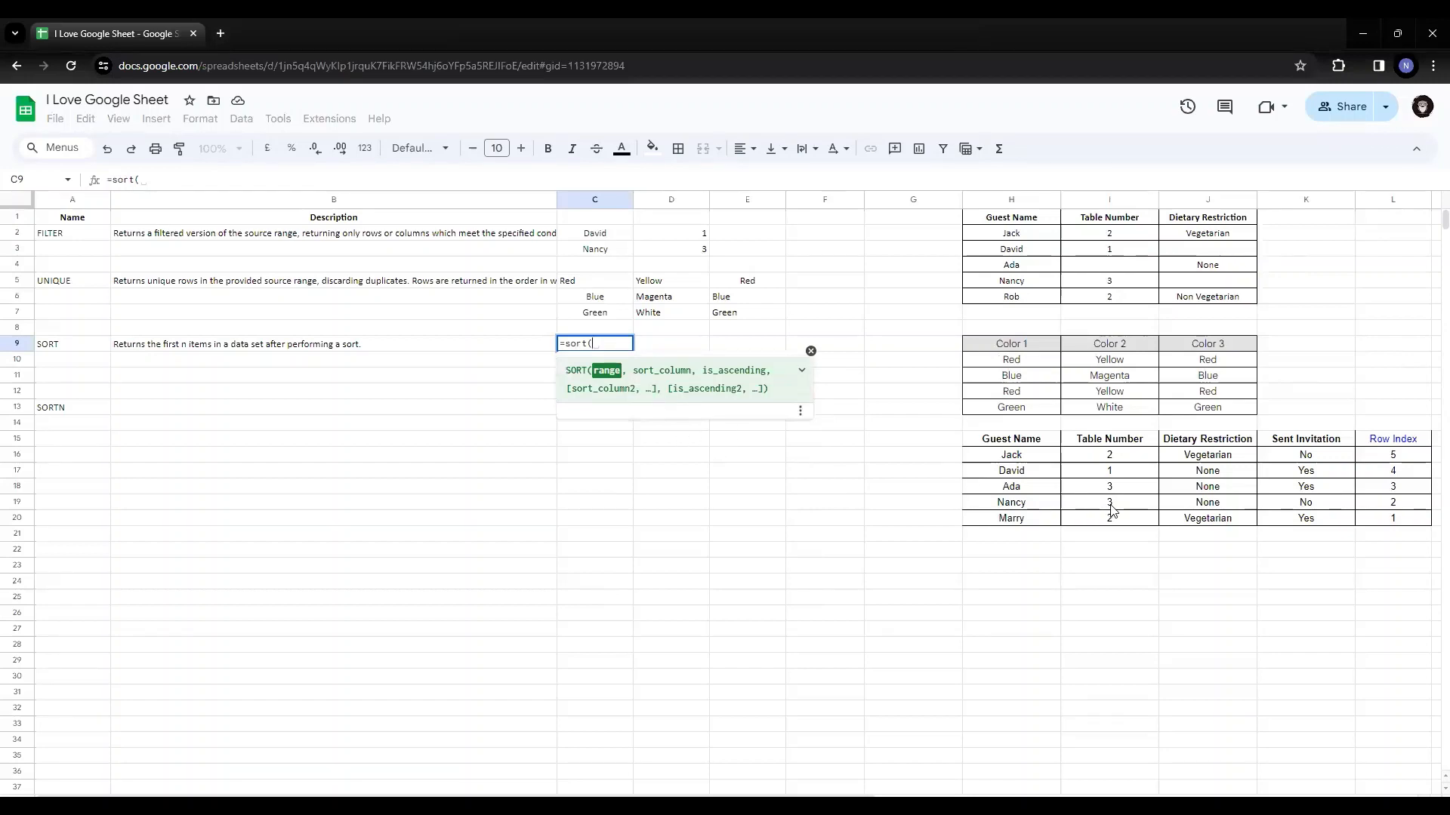
left_click_drag(1009, 446, 1282, 527)
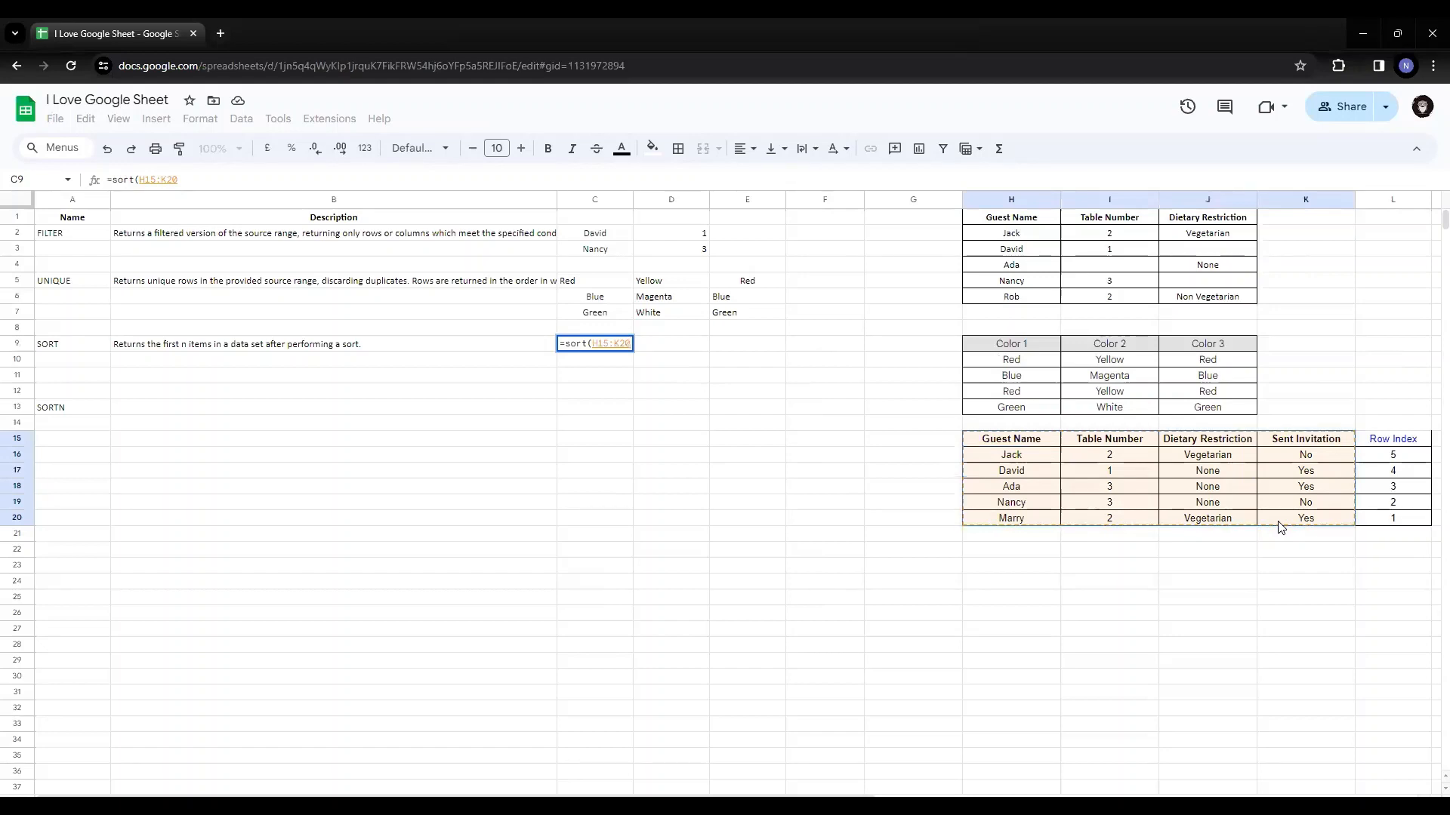
type(",")
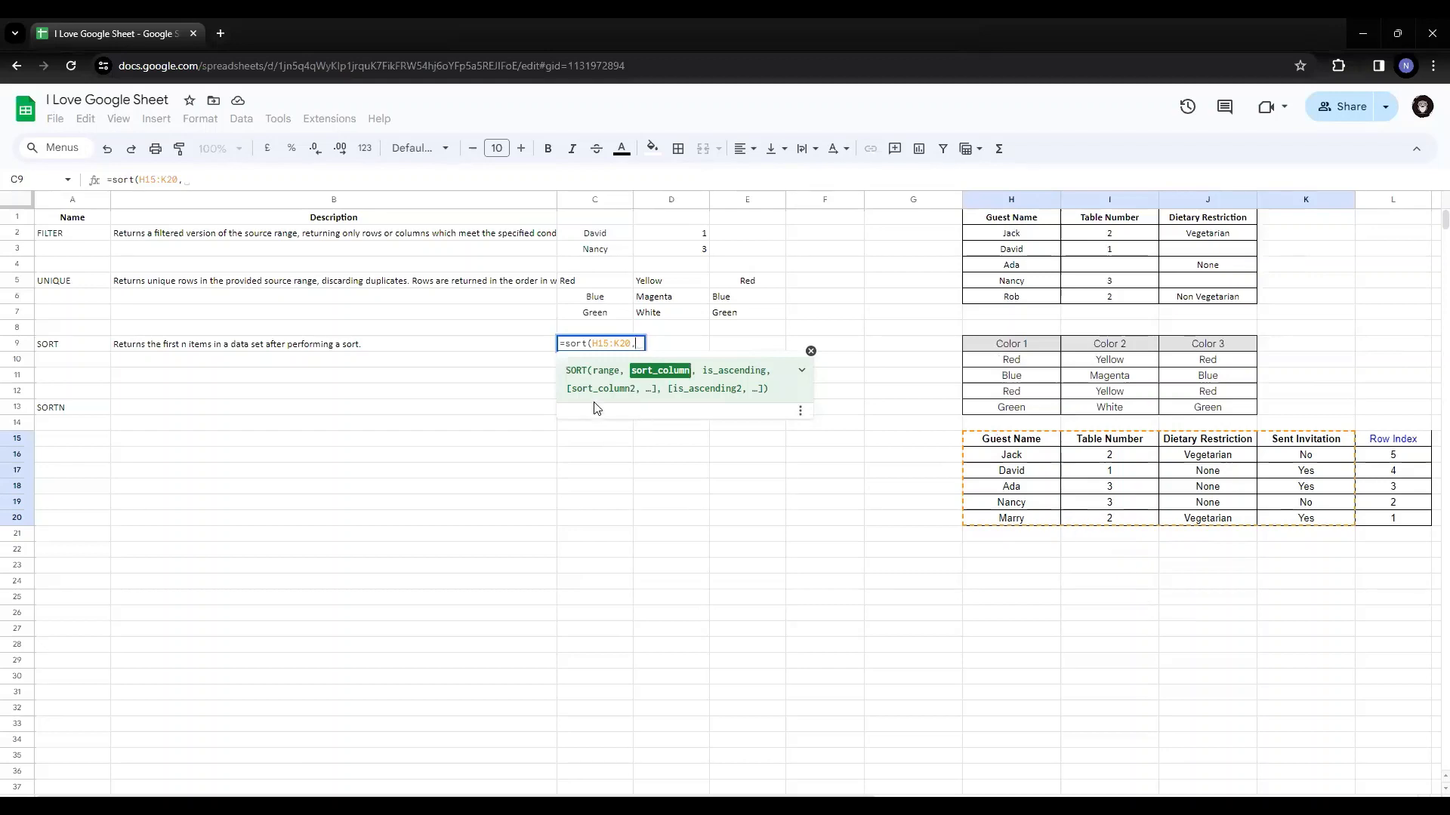
Correct the formula's range to H16:K20 and complete it with sort column 2 and True for ascending order.
left_click(601, 344)
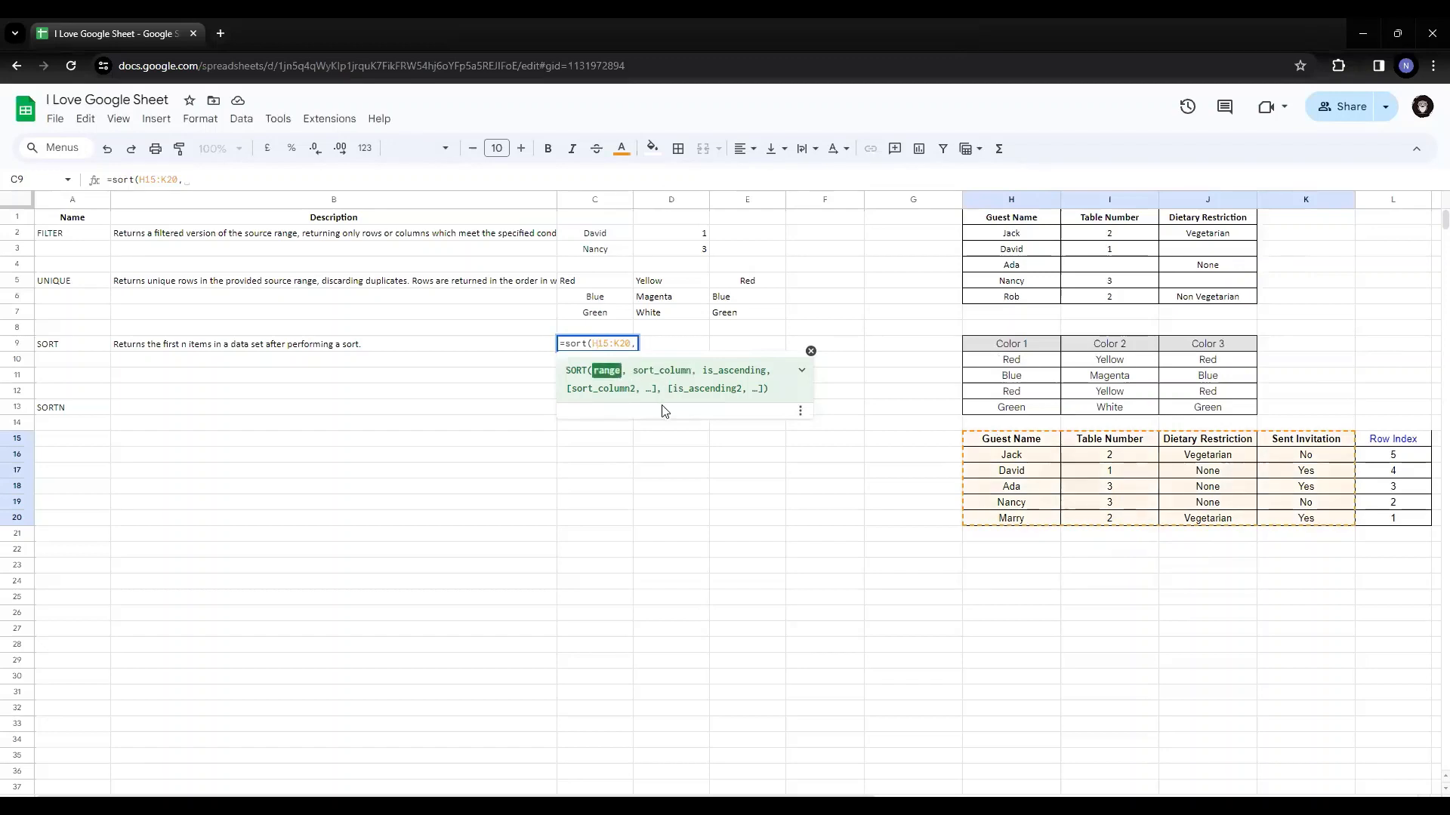
key("Delete")
type("6")
key("End")
type("2")
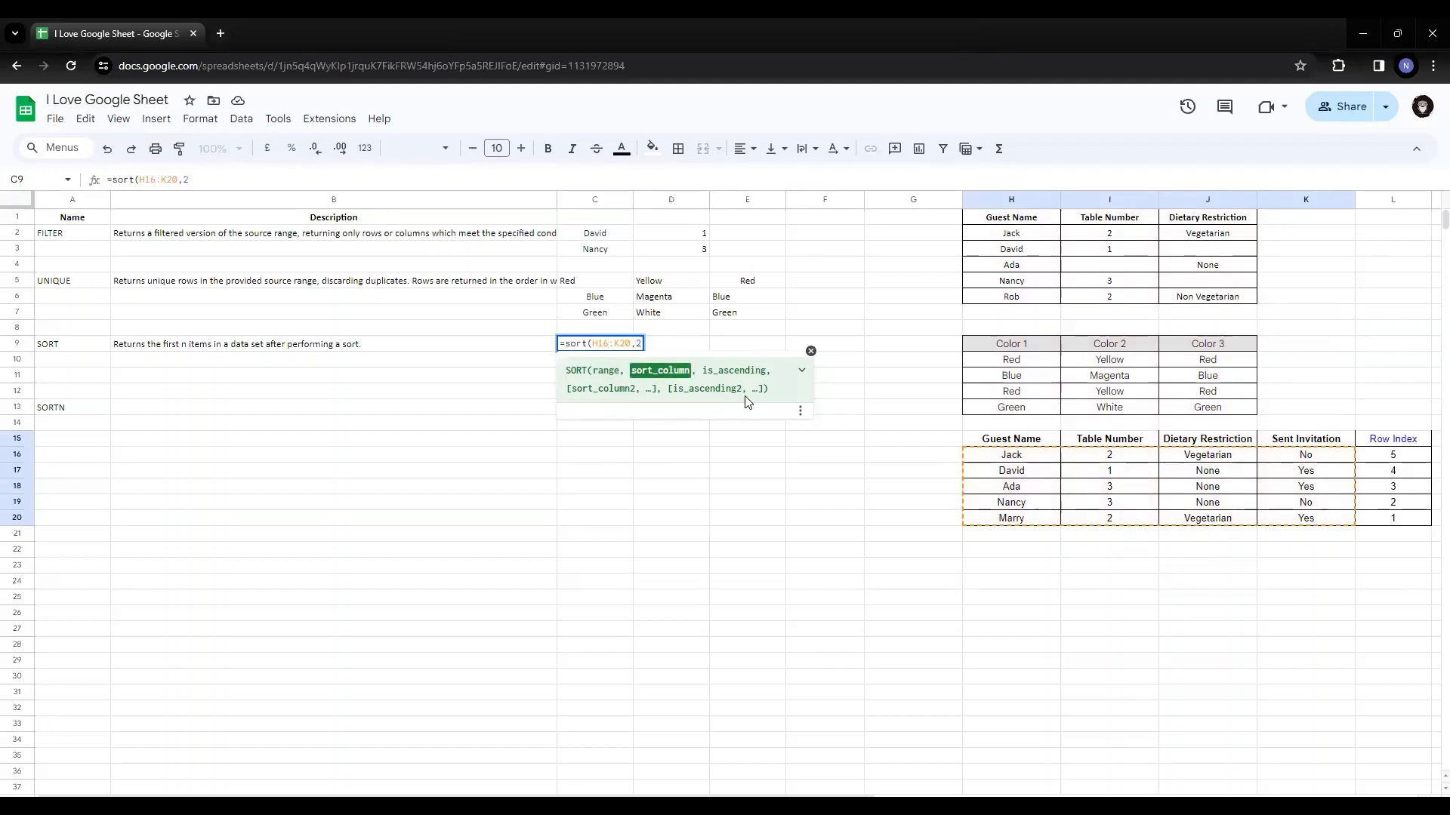
type(",")
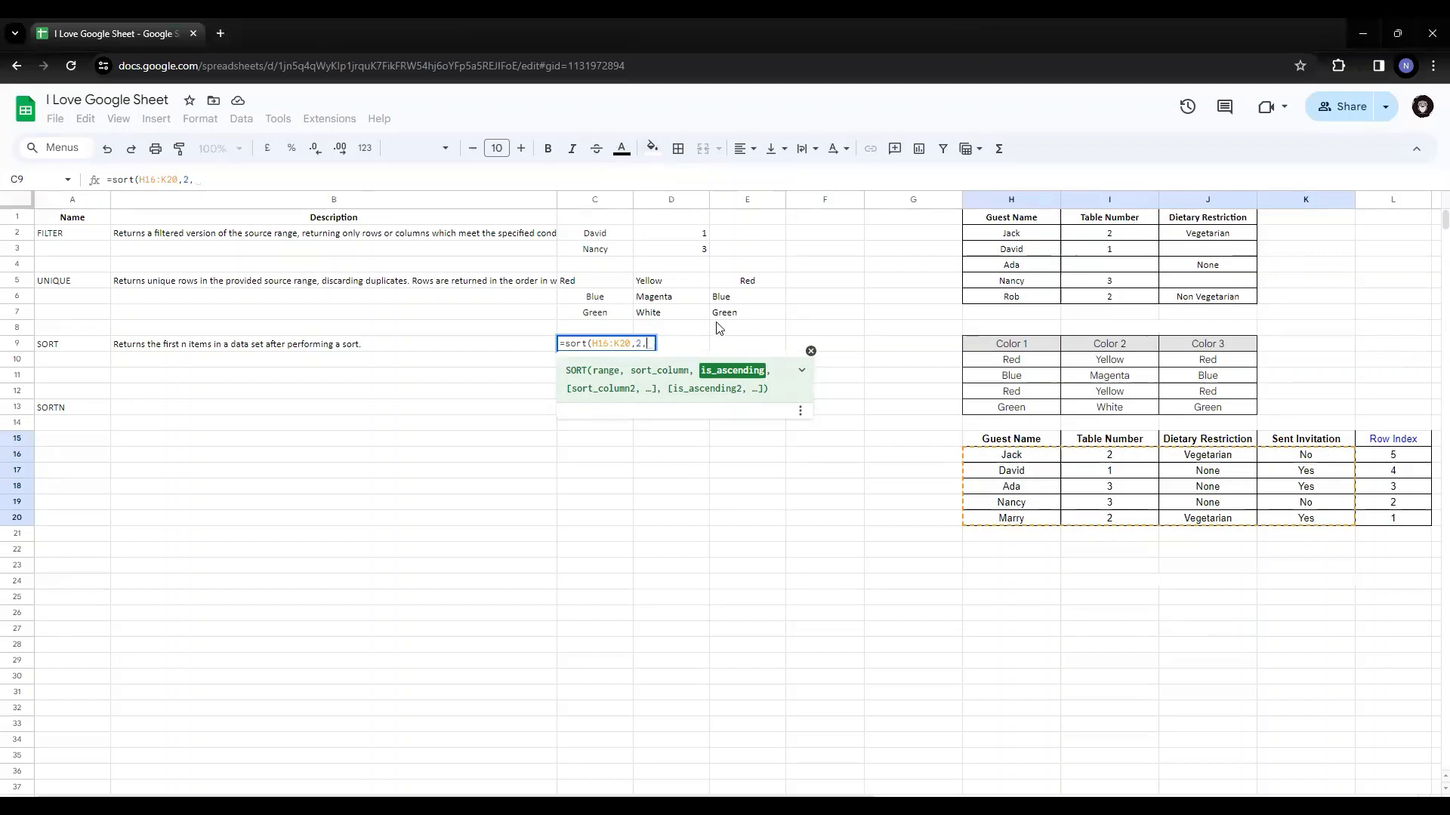
type("True")
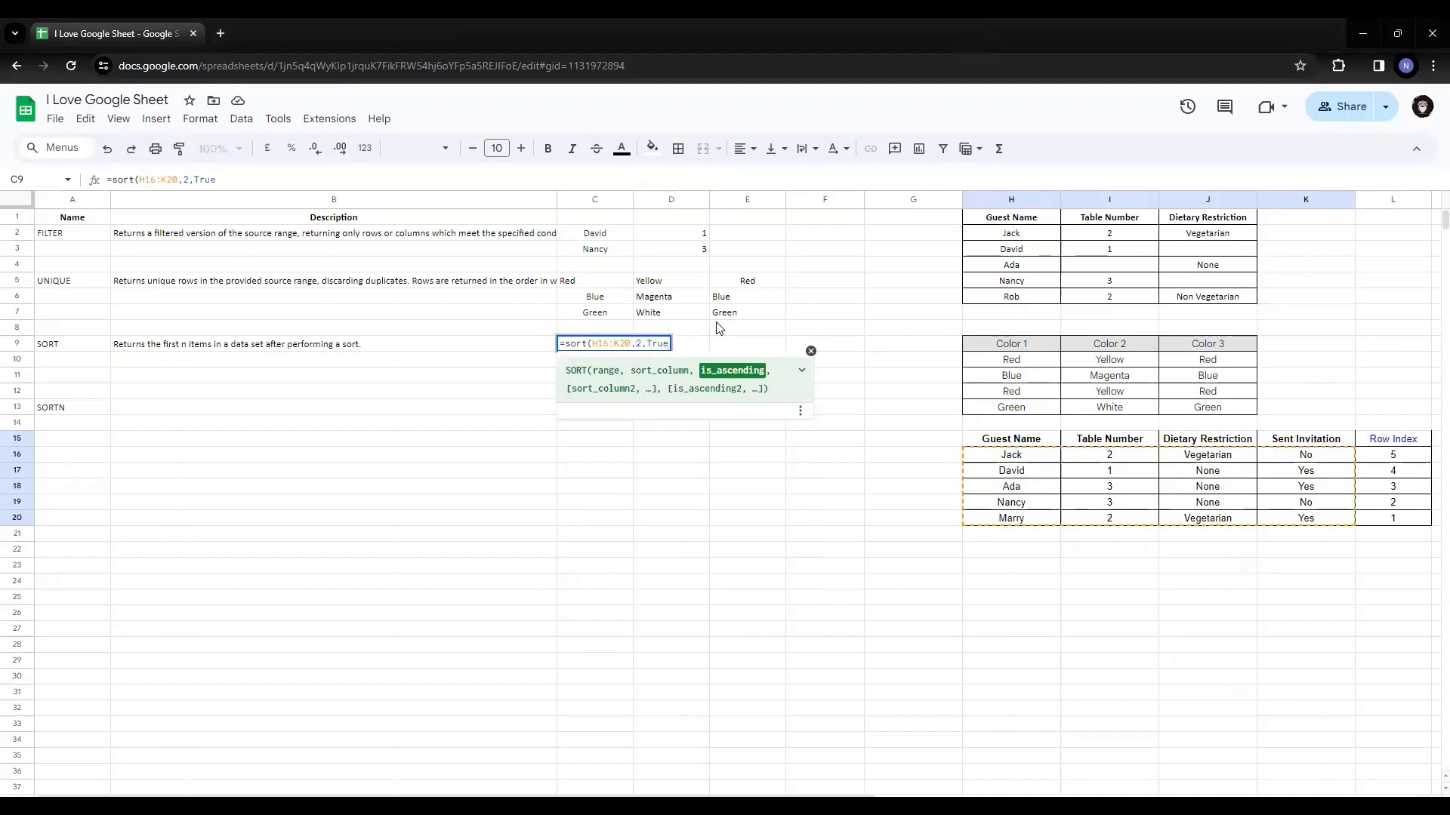
type(")")
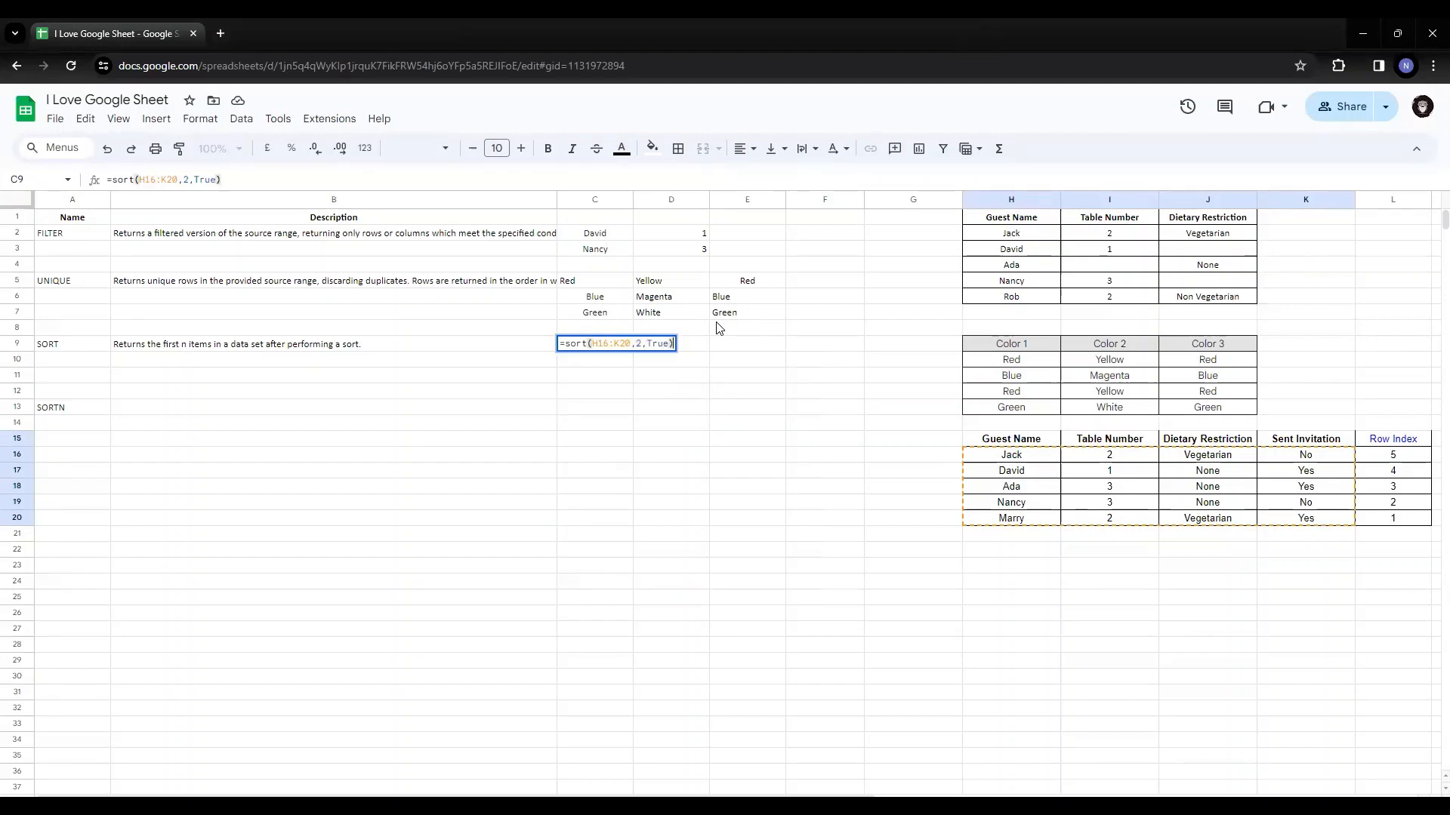
key("Return")
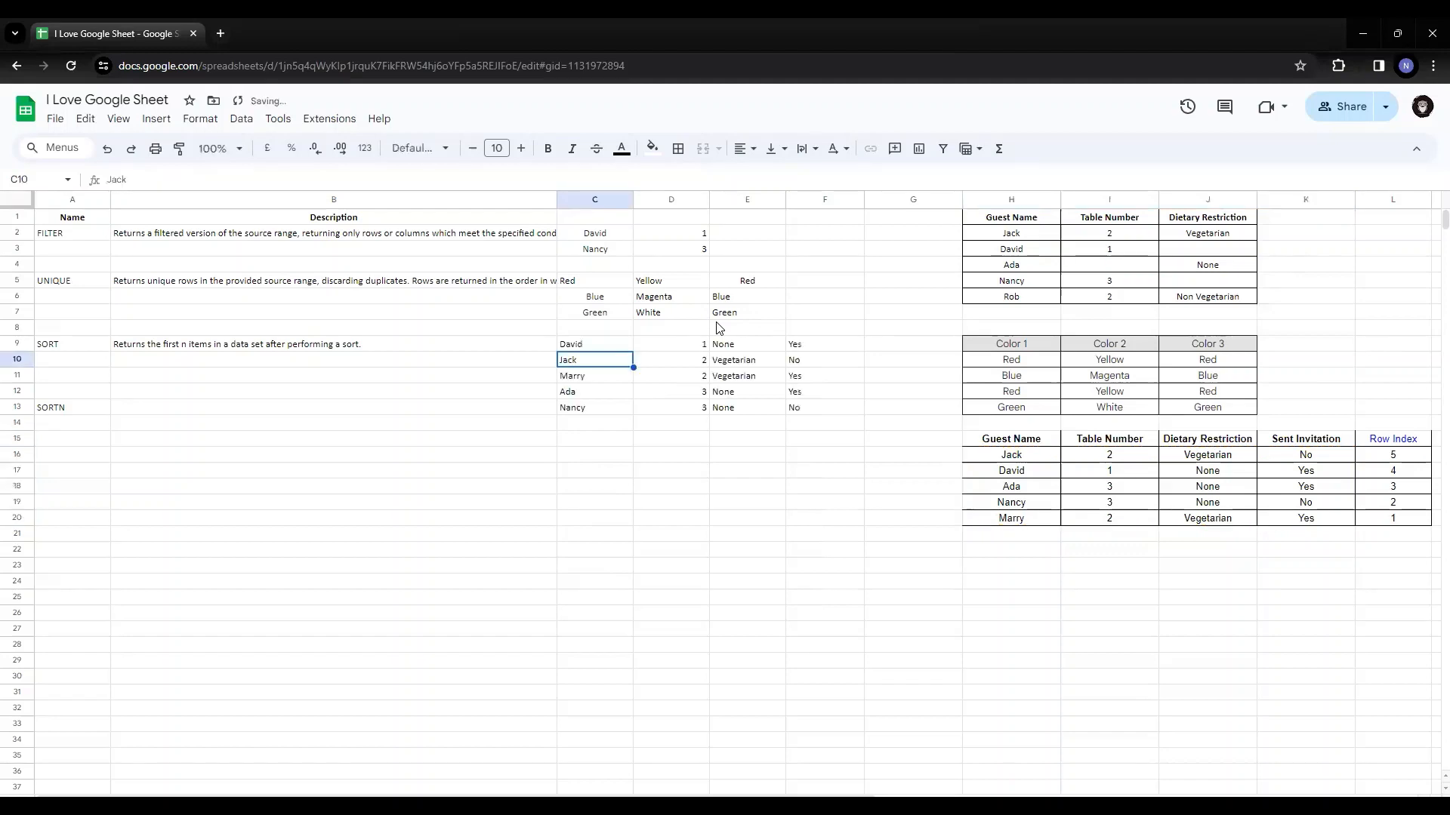
Examine the sorted output in C9:F13, starting with the table numbers in column D.
key("Up")
key("Right")
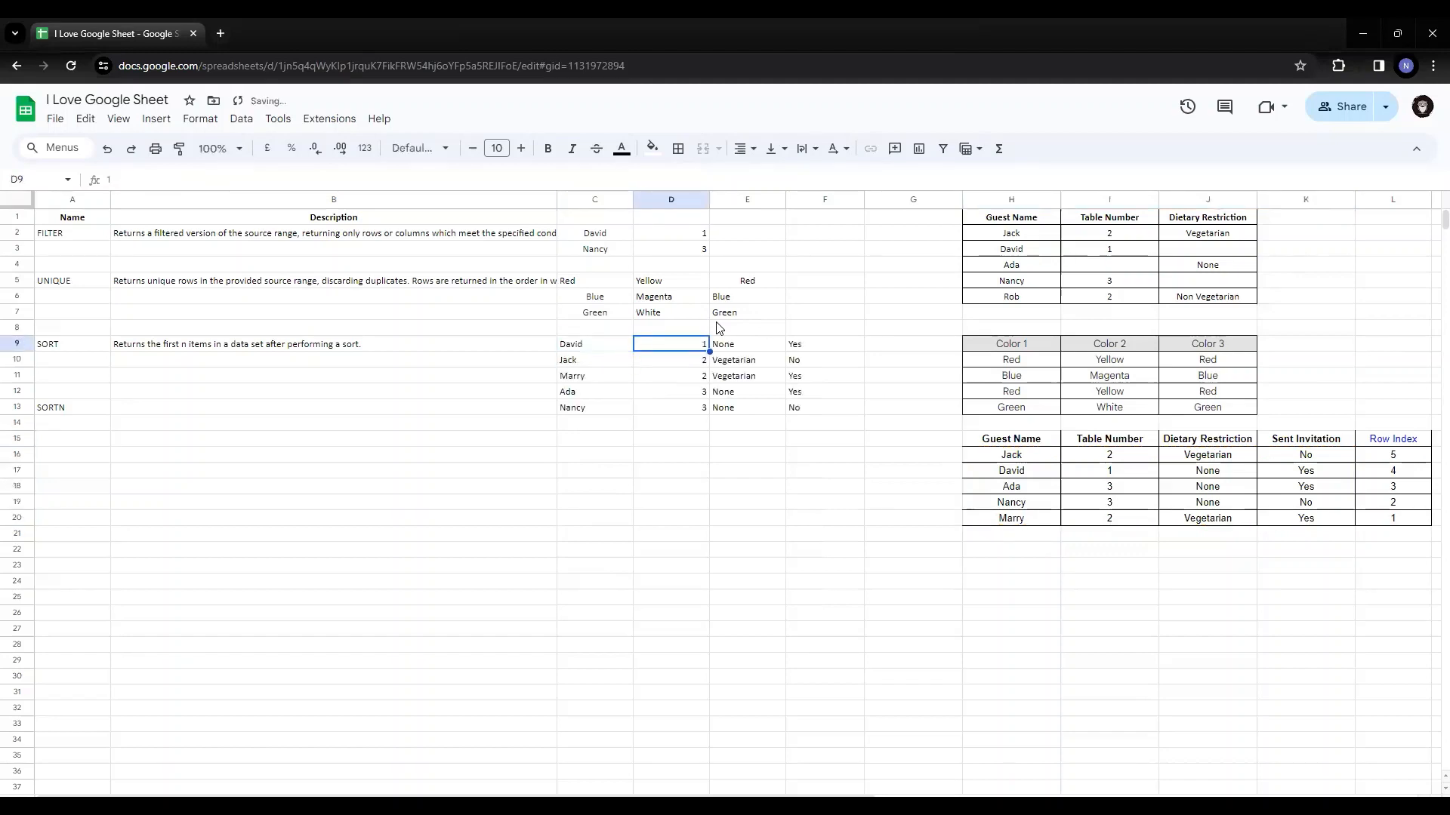
key("shift+Down")
key("shift+Down")
key("shift+Down")
key("shift+Down")
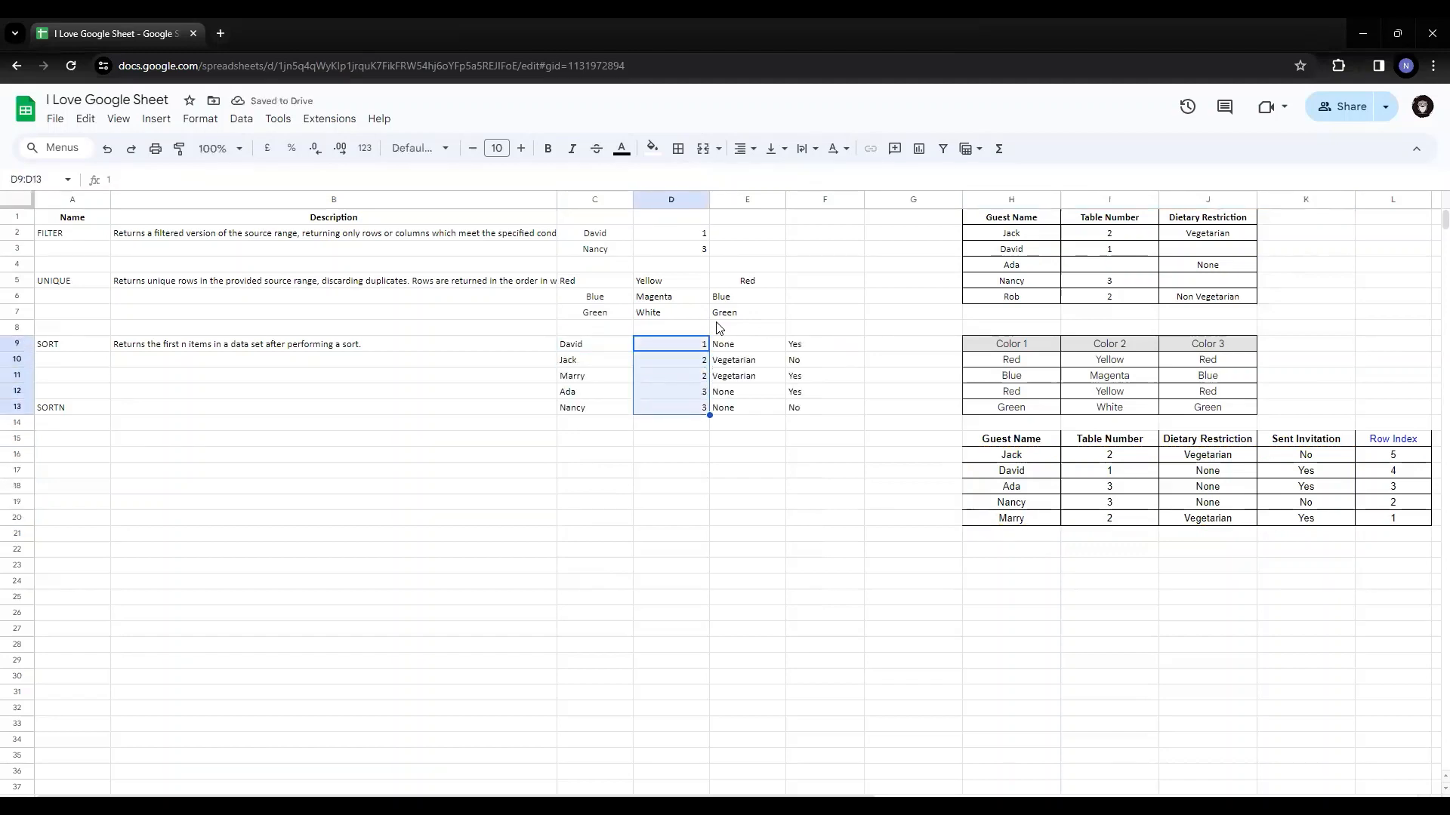
key("shift+Right")
key("shift+Right")
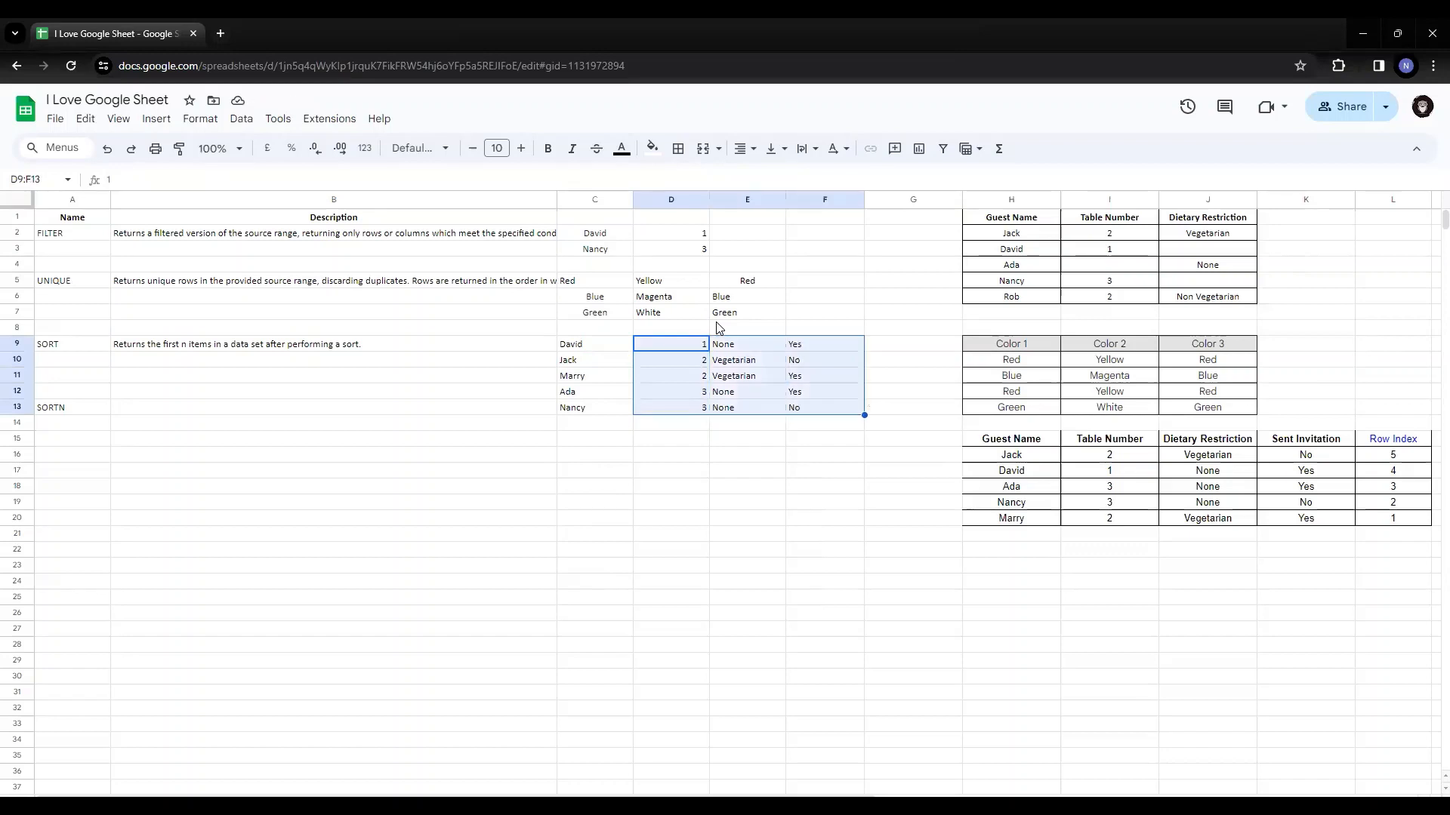
key("shift+Left")
key("Left")
key("Left")
key("Right")
key("shift+Right")
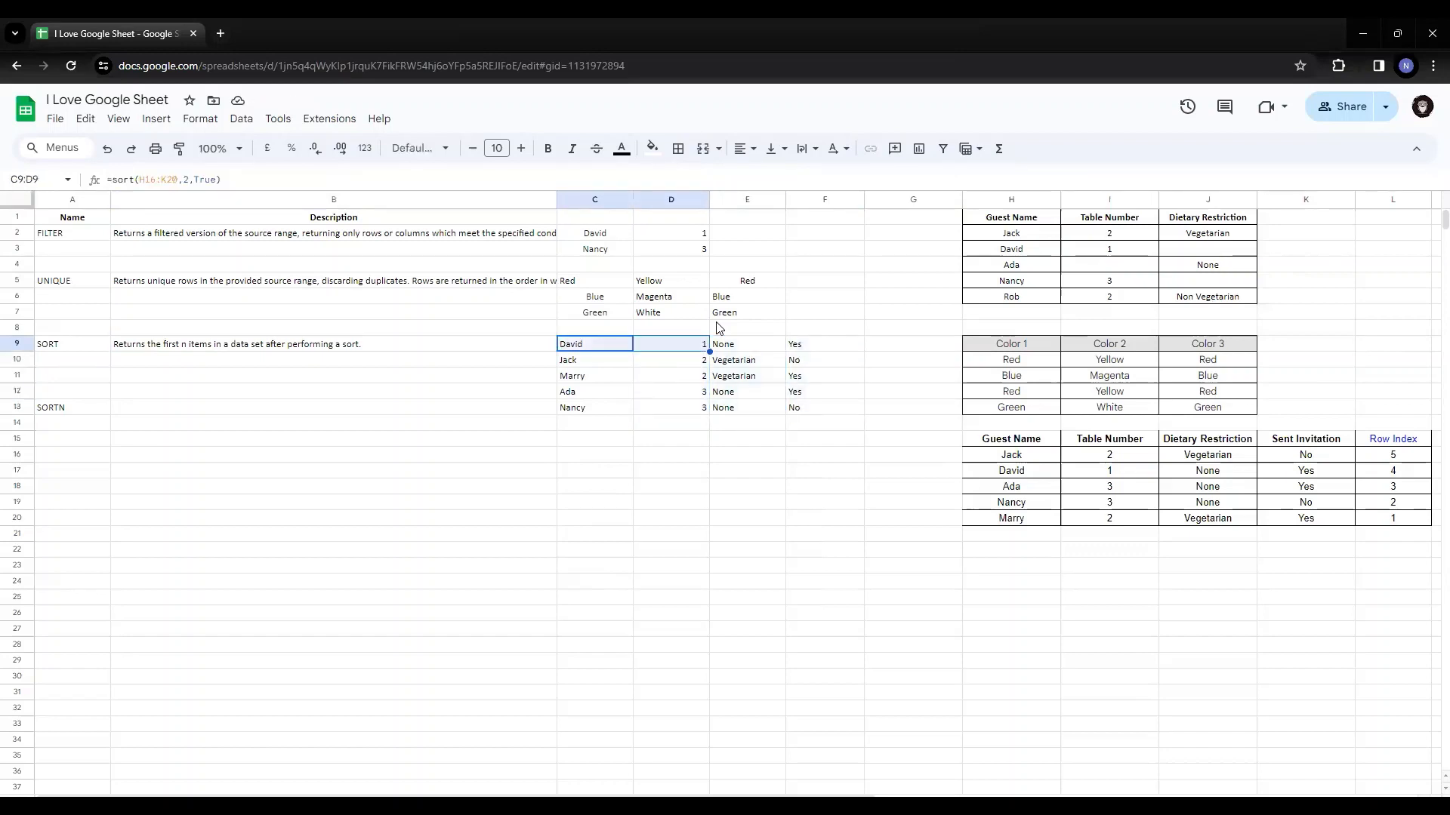
key("shift+Right")
key("shift+Right")
key("shift+Down")
key("shift+Down")
key("shift+Down")
key("shift+Down")
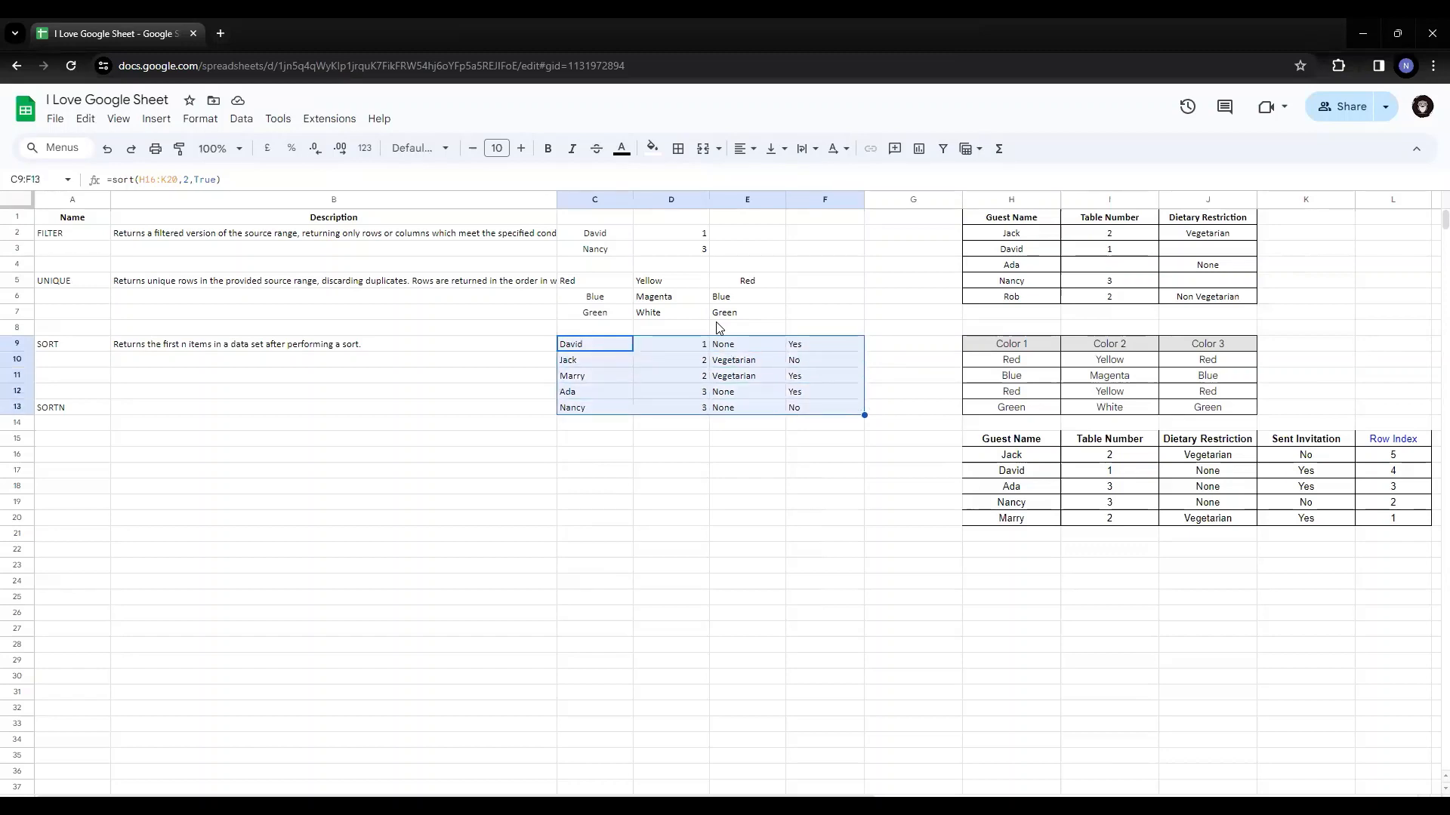
key("Left")
key("Right")
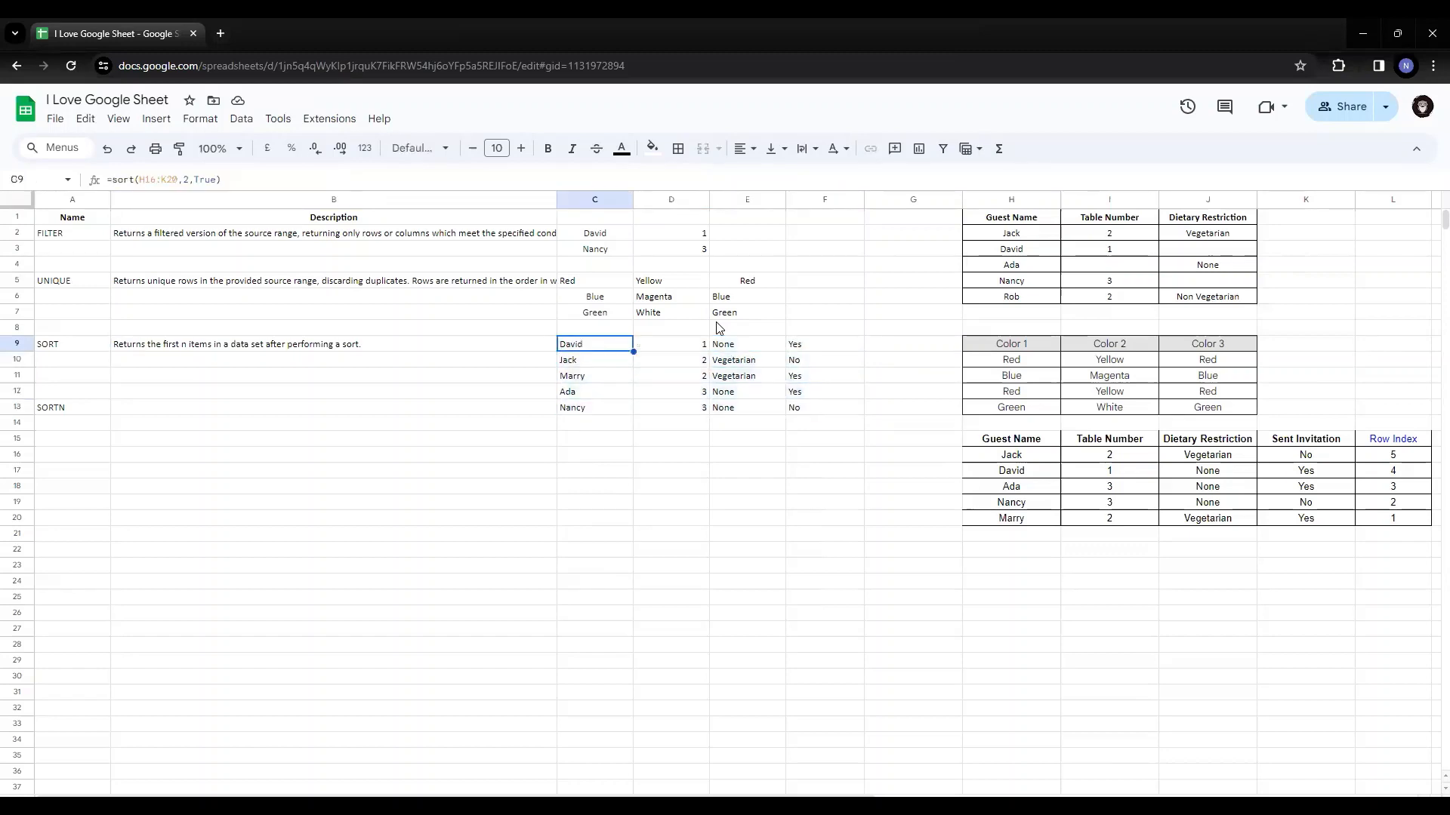
Change the SORT formula's ascending argument in C9 to False and check the table numbers in D9:D13.
key("F2")
key("Left")
key("Left")
key("Left")
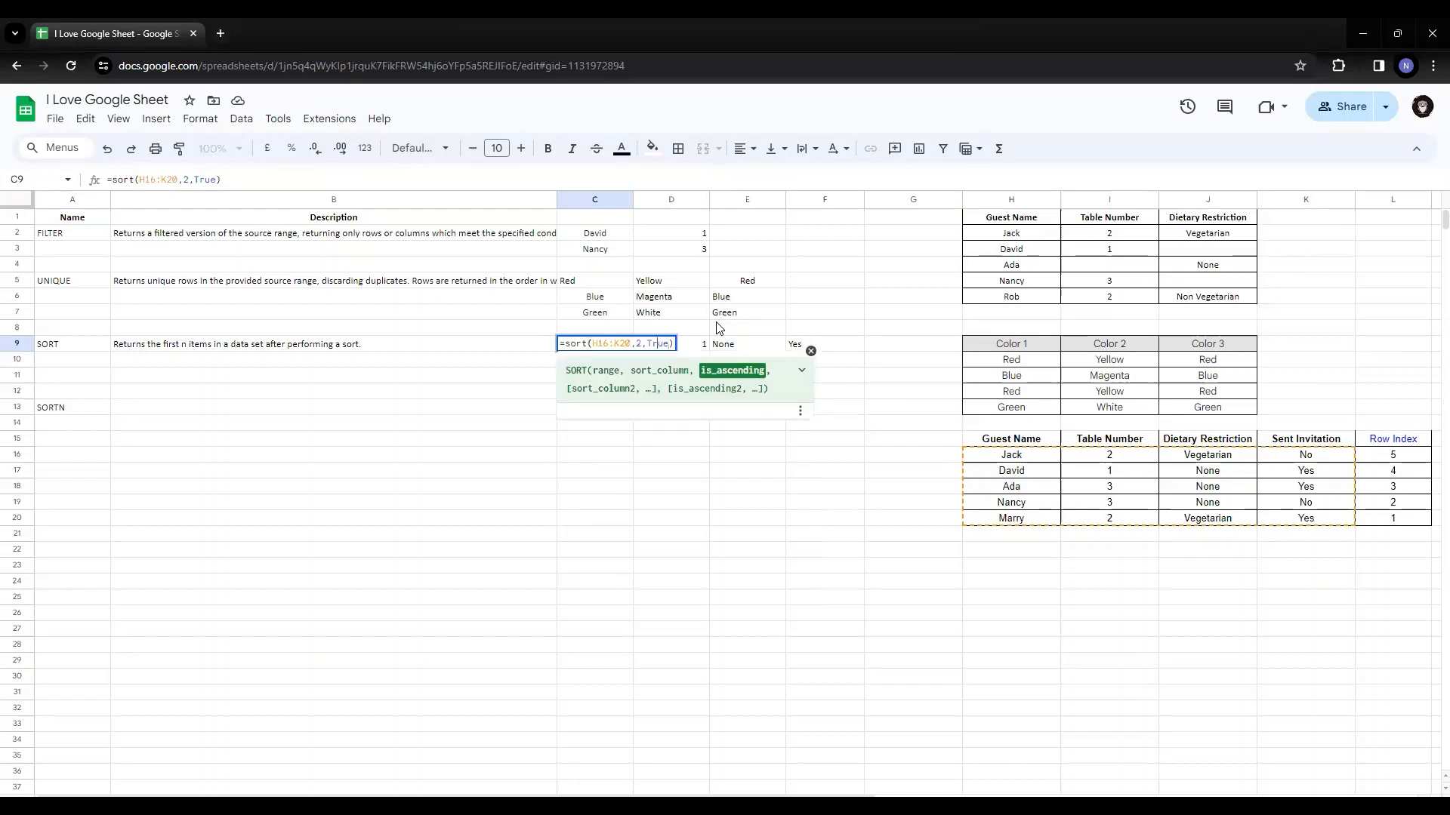
key("ctrl+shift+Right")
type("False")
key("Return")
key("Up")
key("Right")
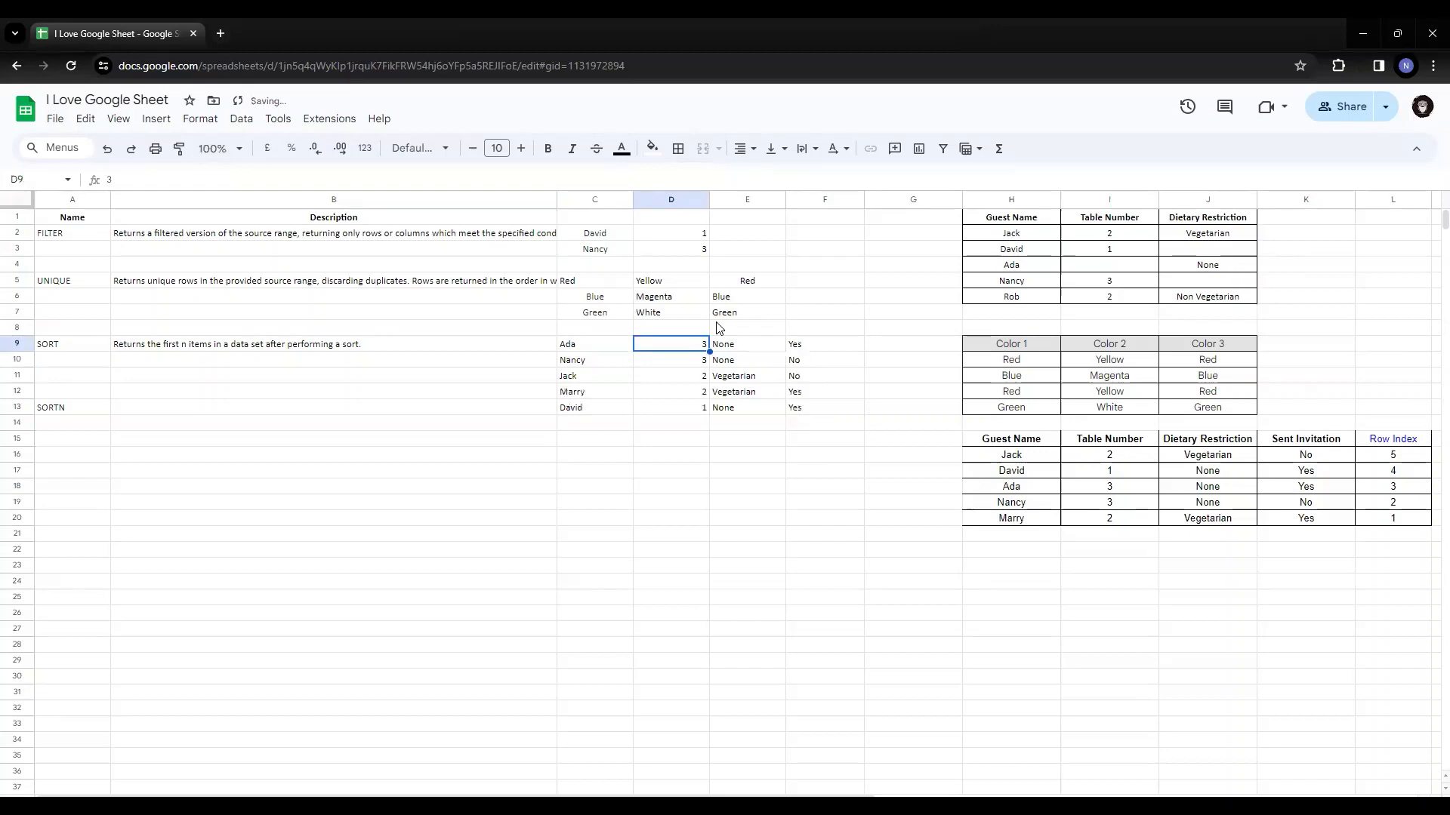
key("ctrl+shift+Down")
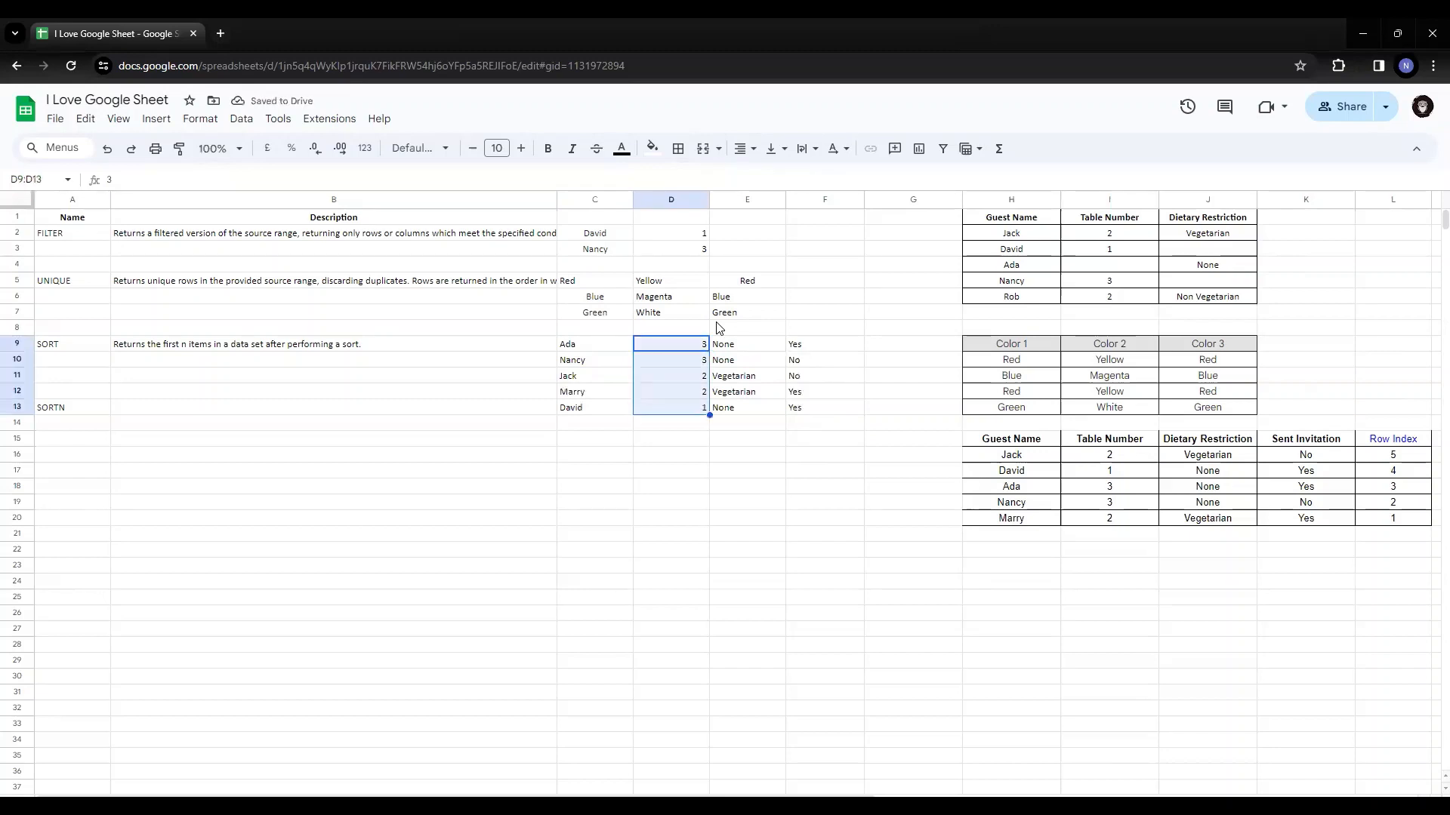
key("Left")
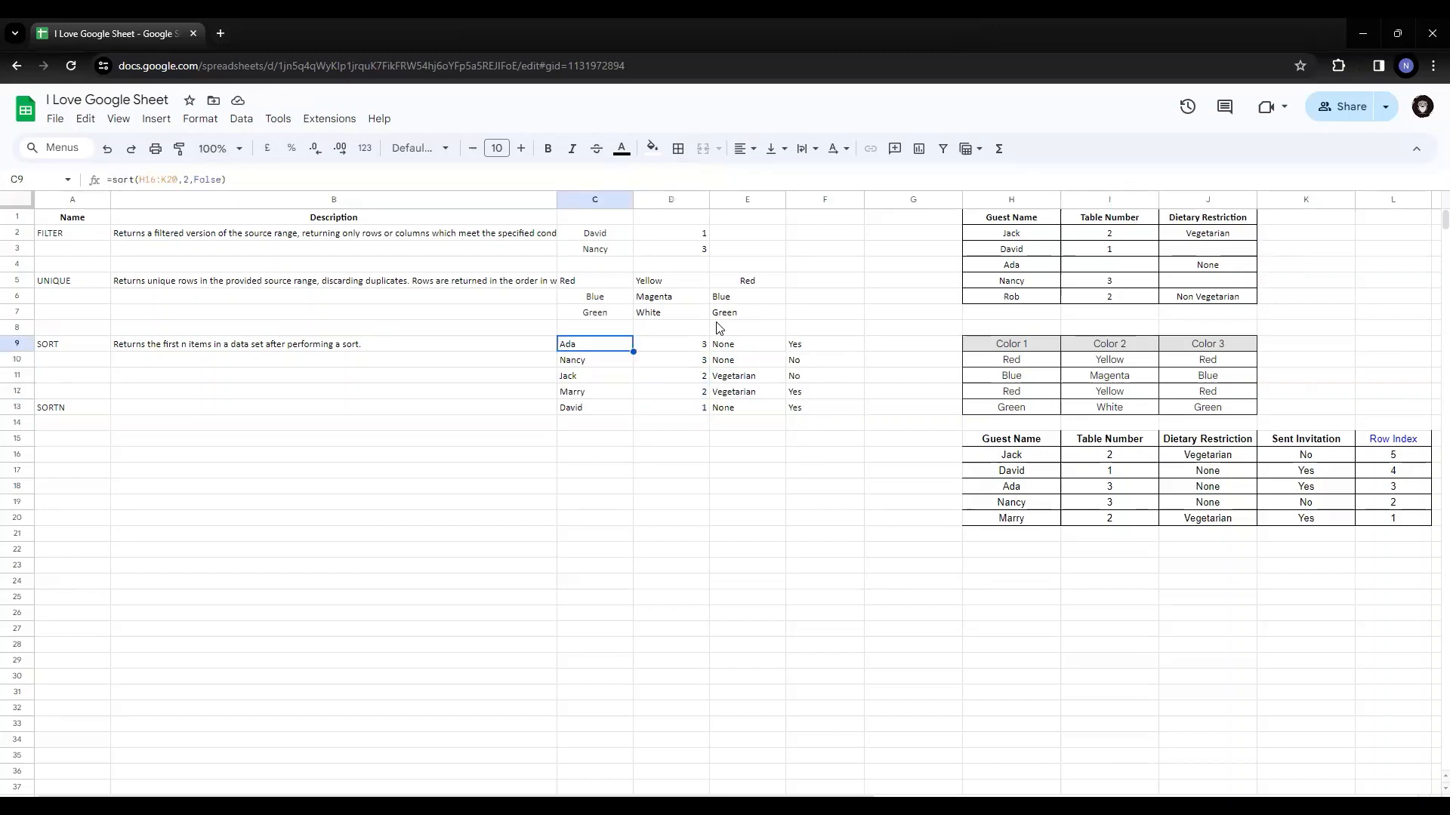
View the advanced range sorting options for C9:F13, including an additional sort column, and close them without sorting.
key("ctrl+shift+Right")
key("ctrl+shift+Down")
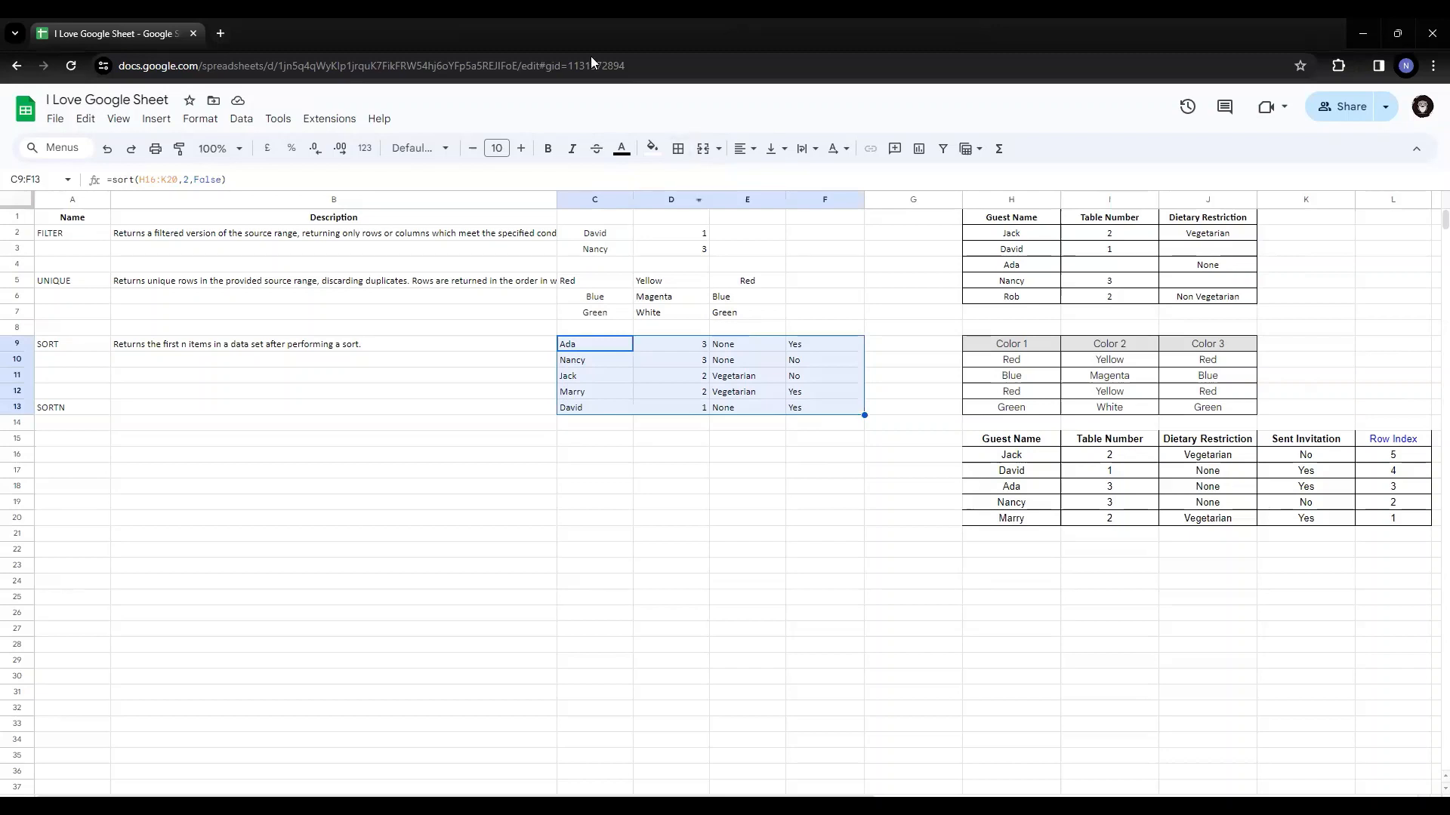
left_click(241, 118)
mouse_move(314, 178)
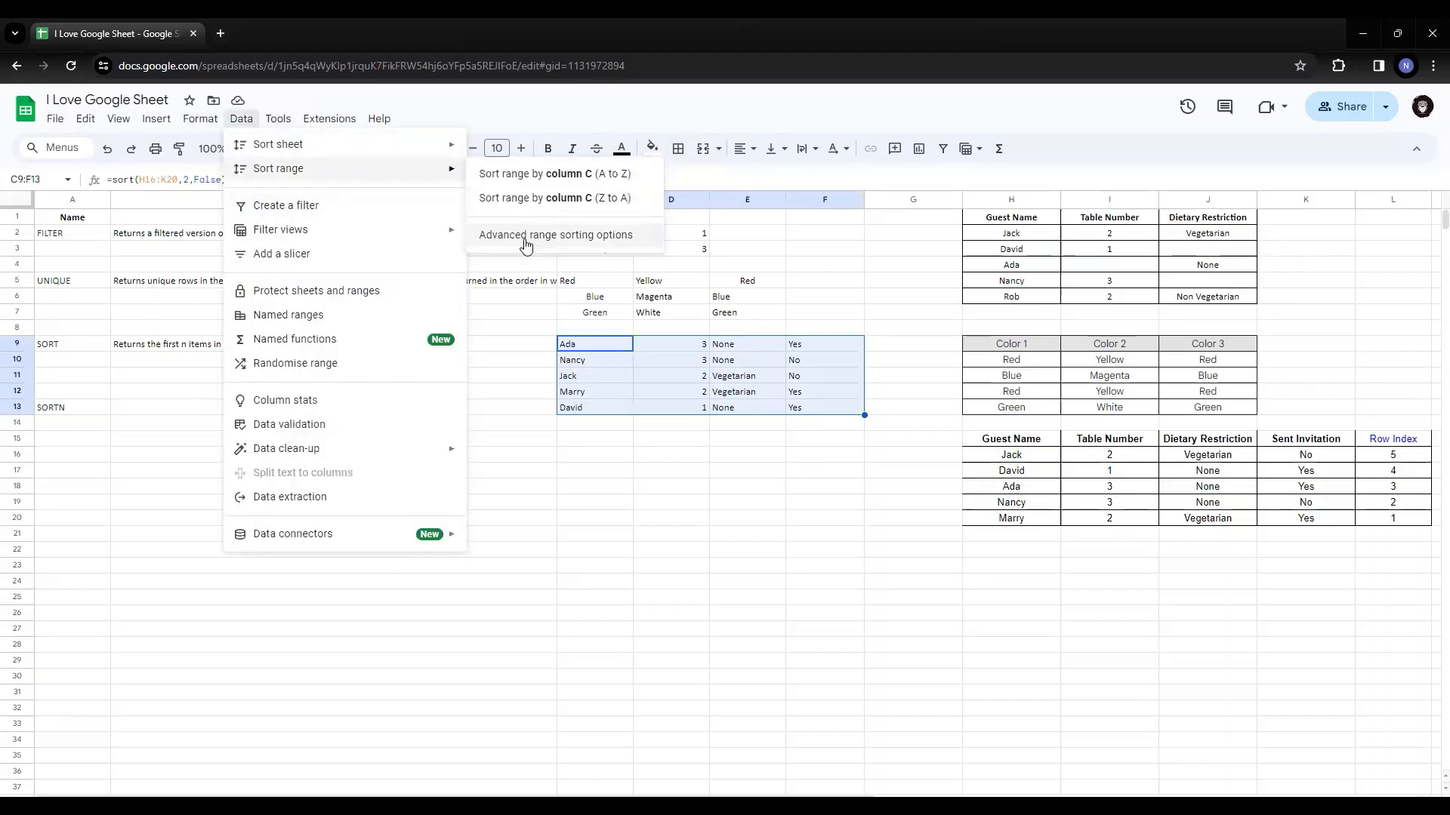
left_click(526, 240)
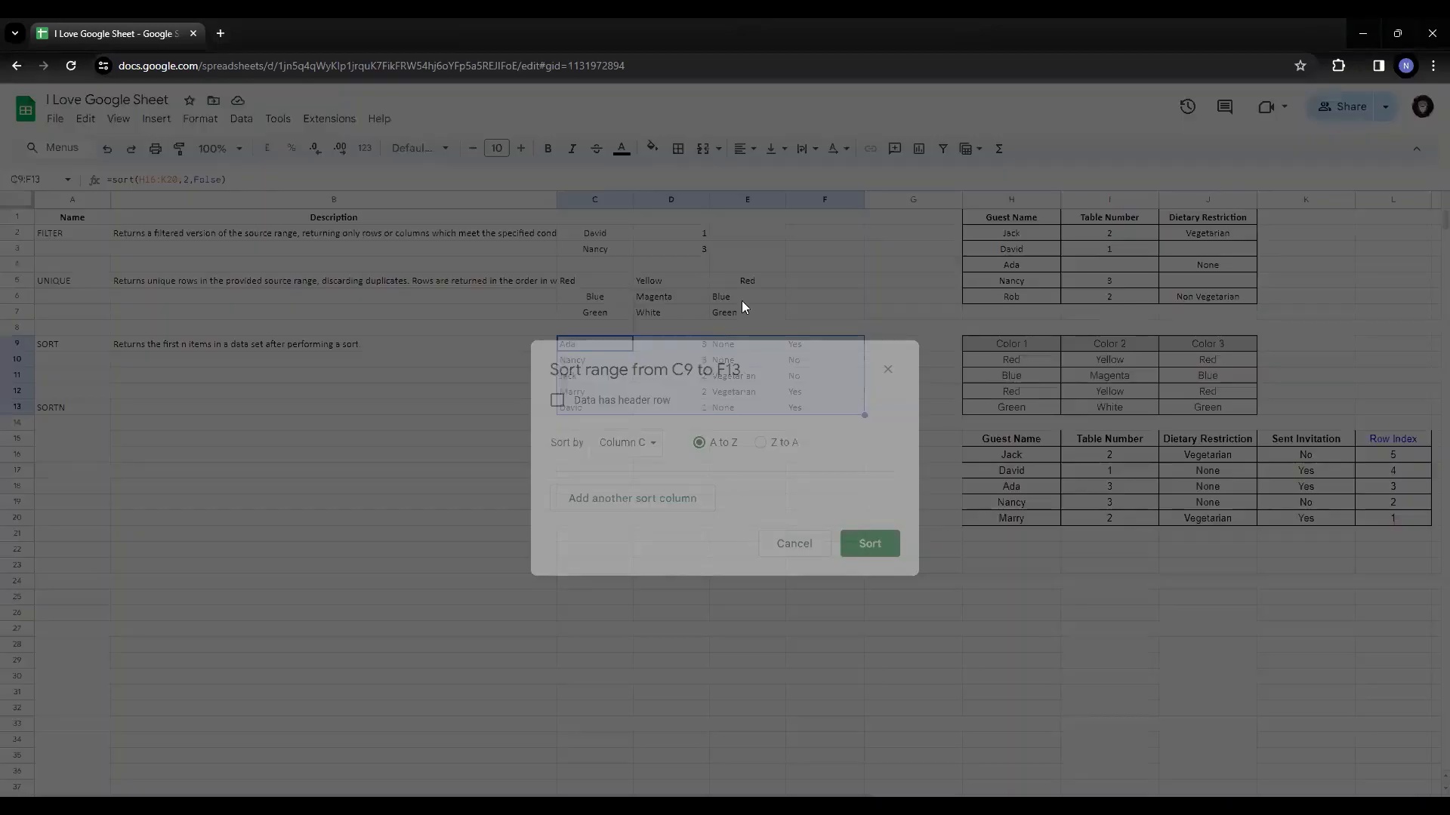
left_click(646, 495)
left_click(798, 600)
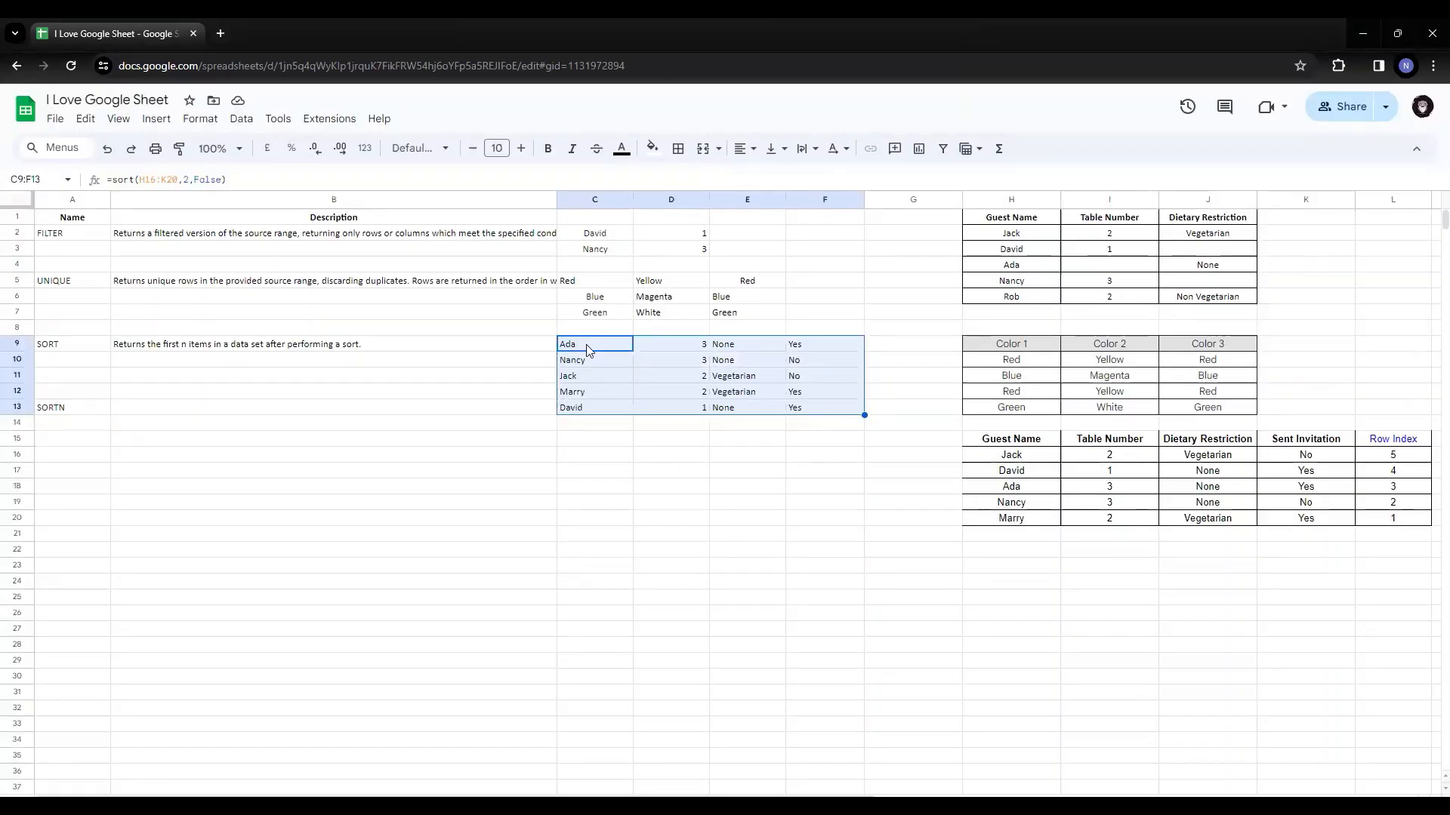
Review the range, sort column and ascending arguments of the SORT formula in C9.
left_click(586, 340)
key("Return")
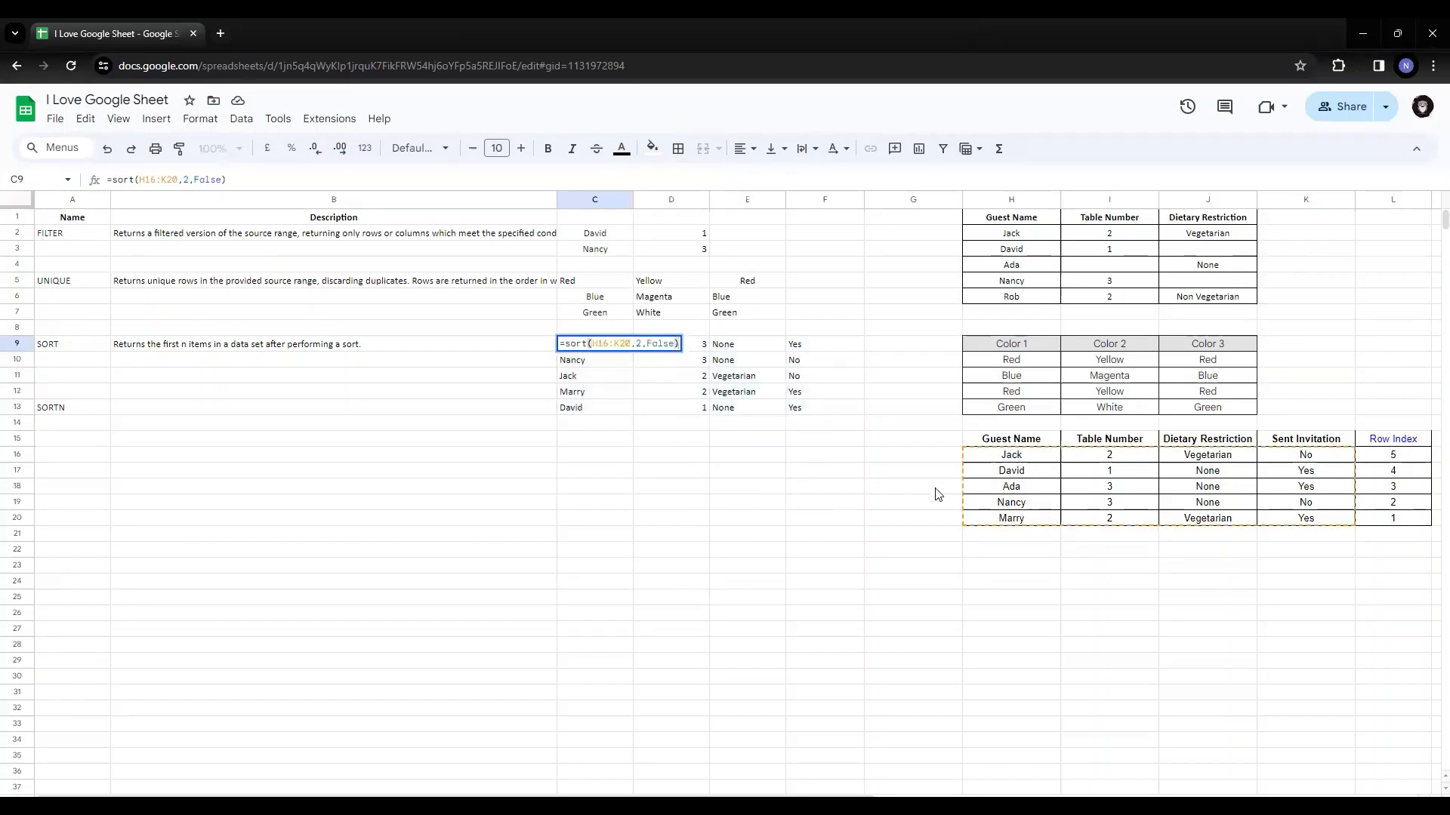
key("Left")
key("Left")
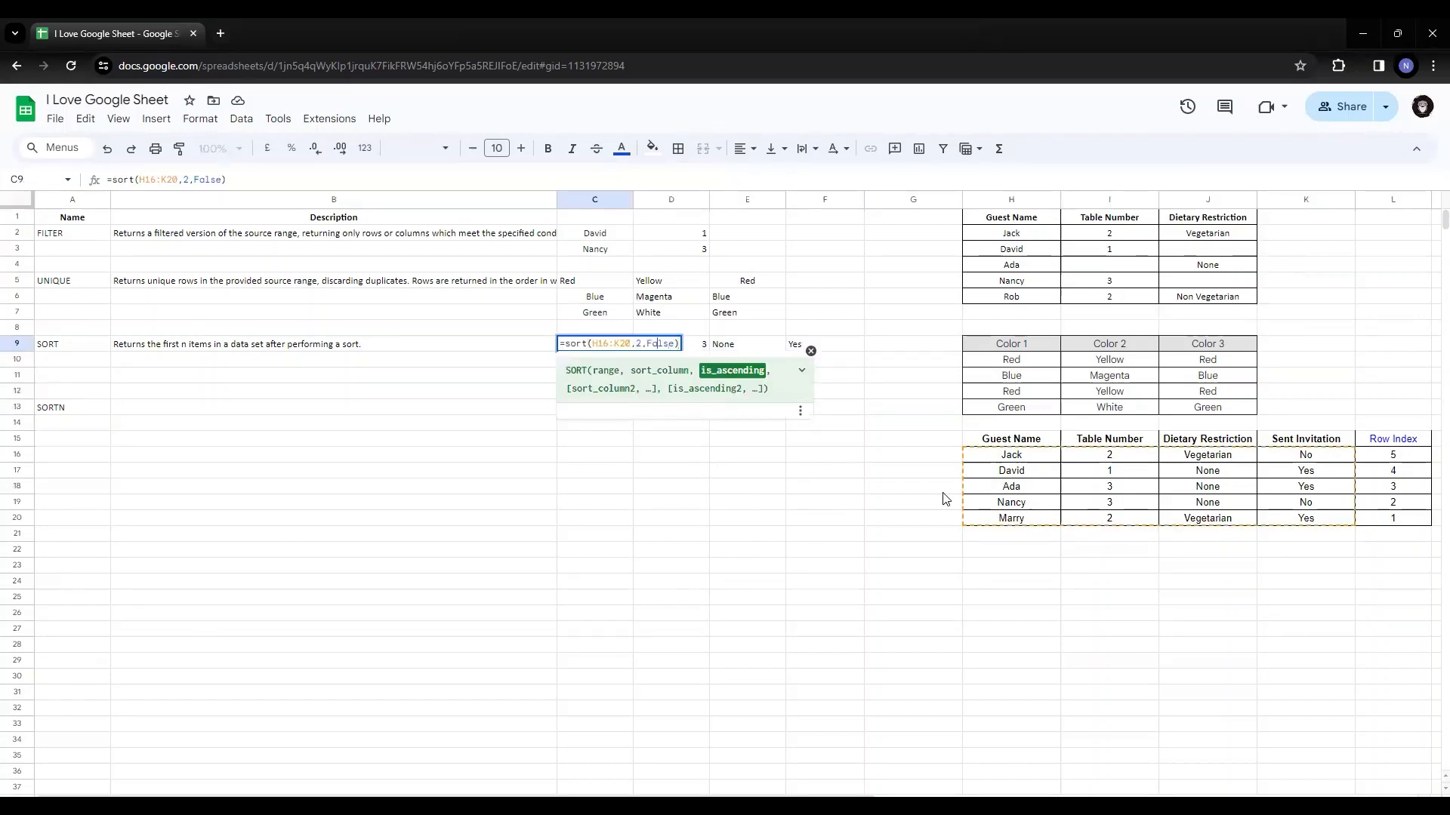
key("Left")
key("Left")
key("Left")
key("Left")
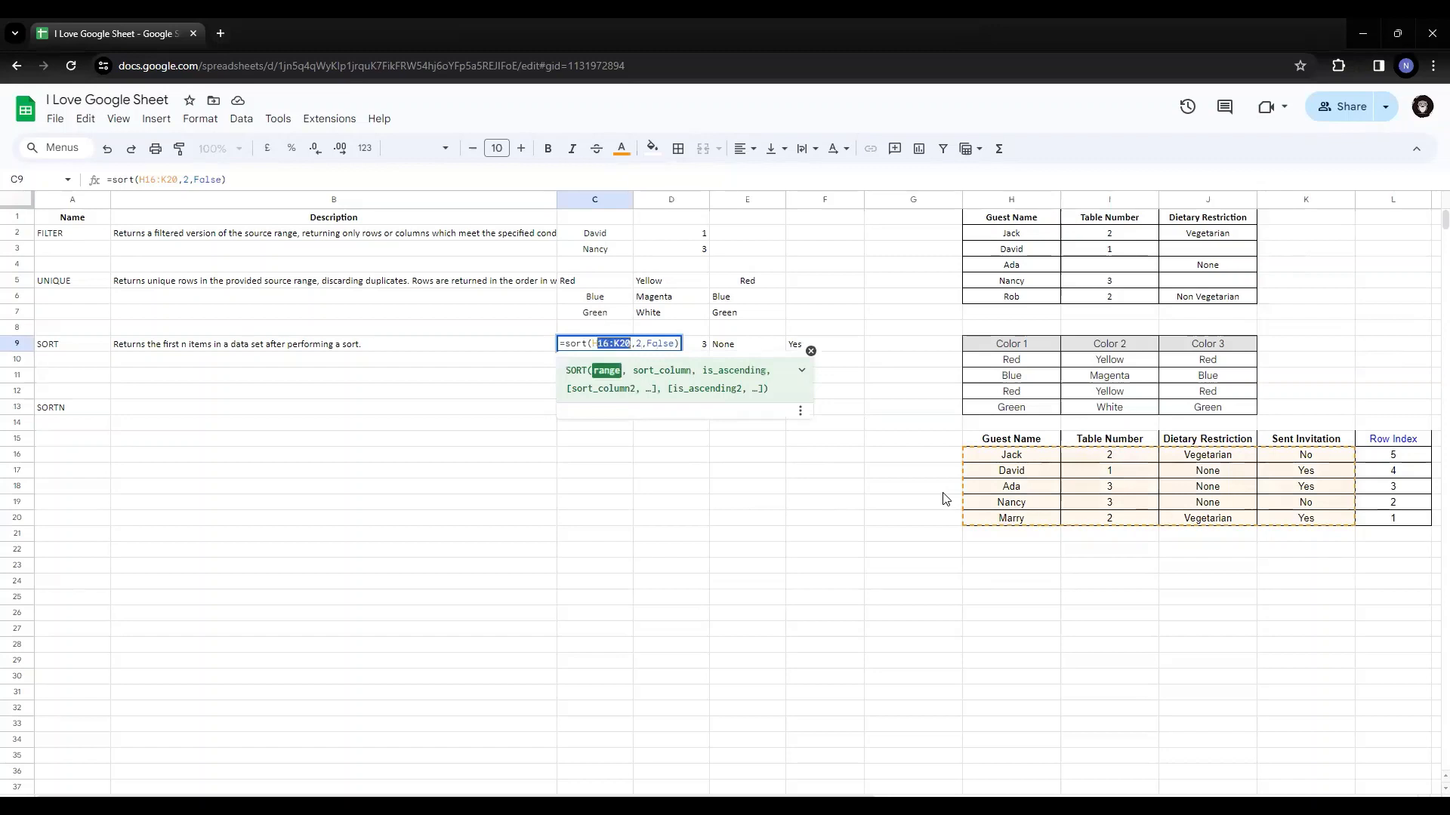
key("Right")
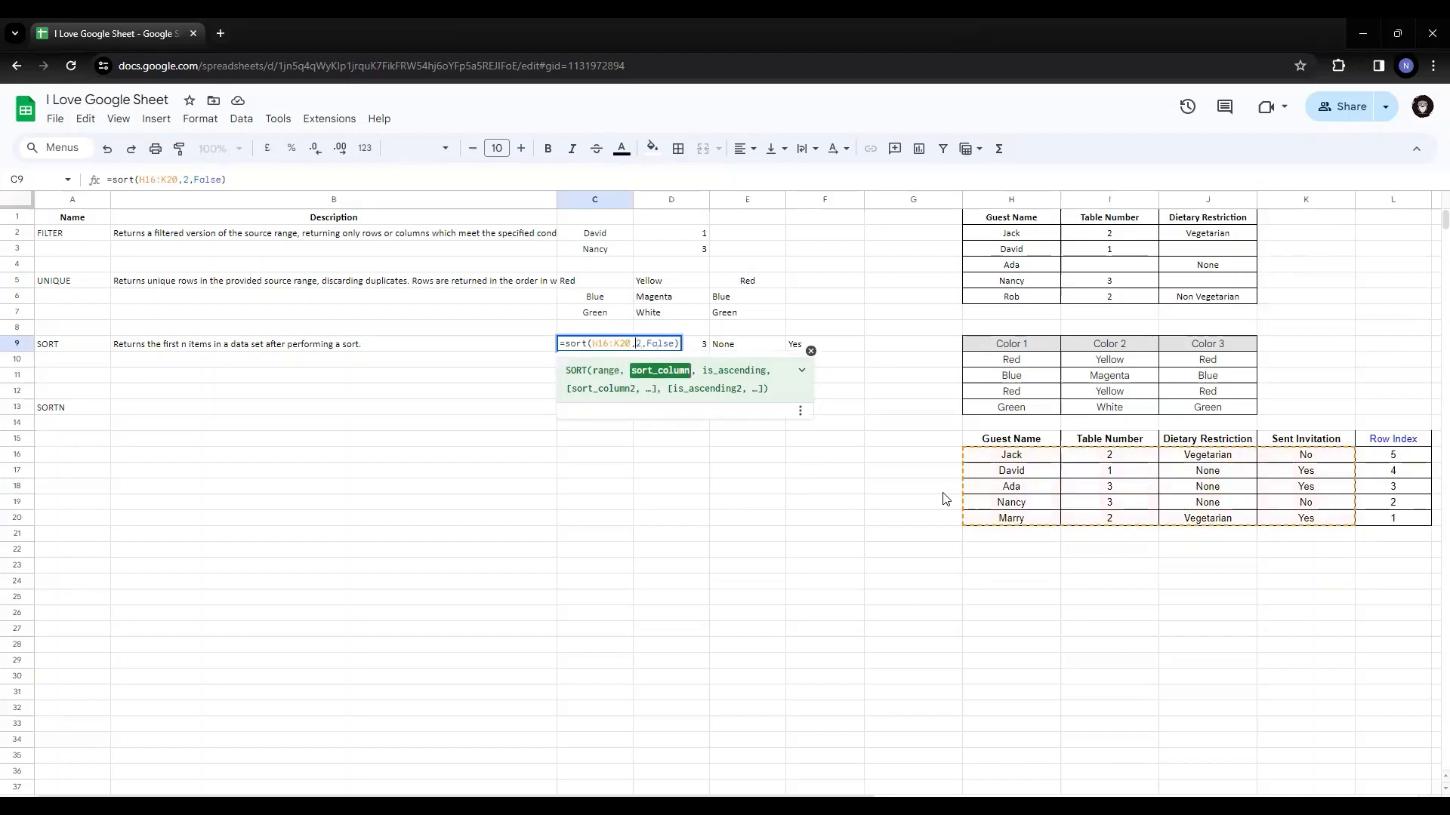
key("Right")
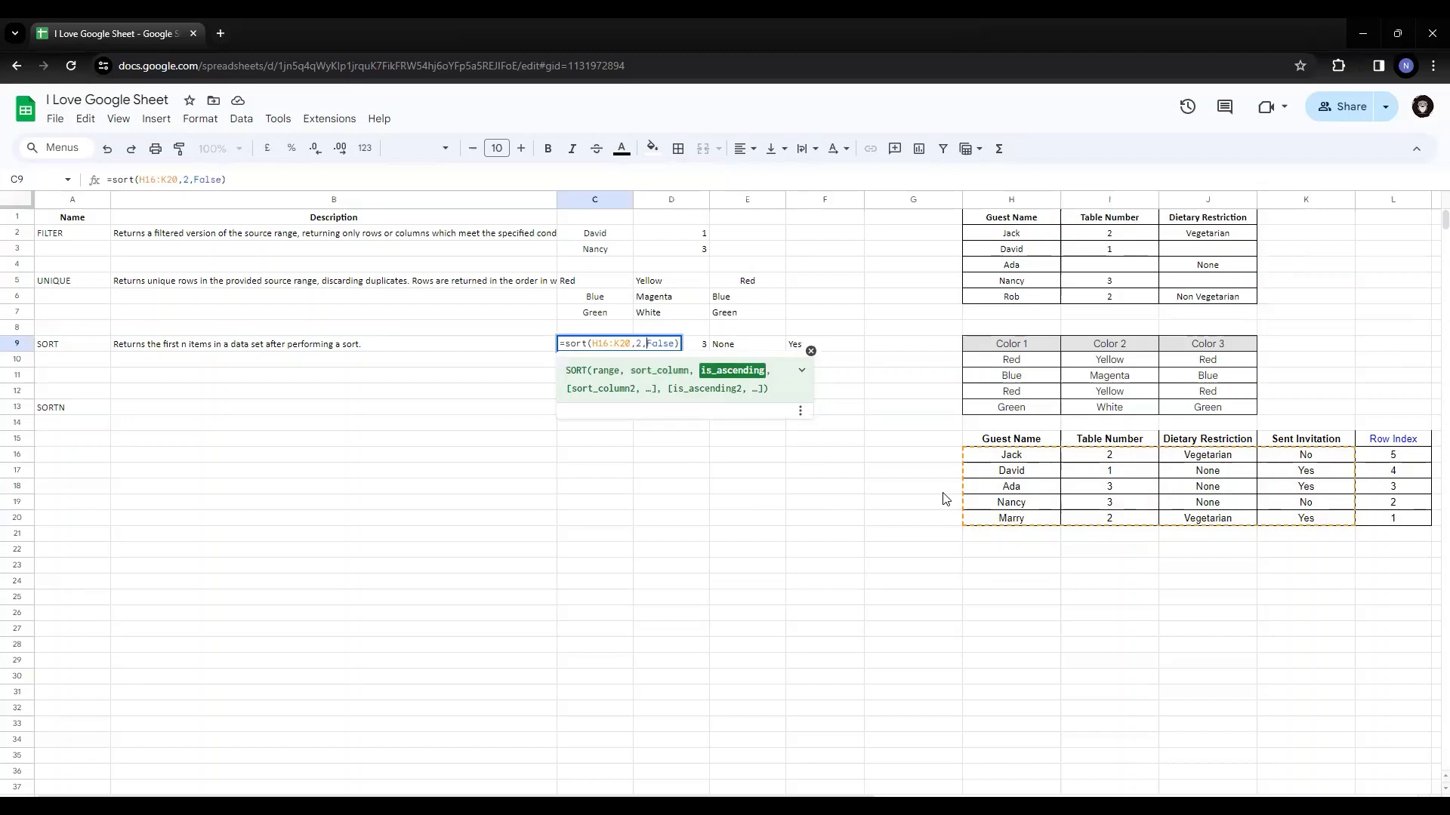
key("Return")
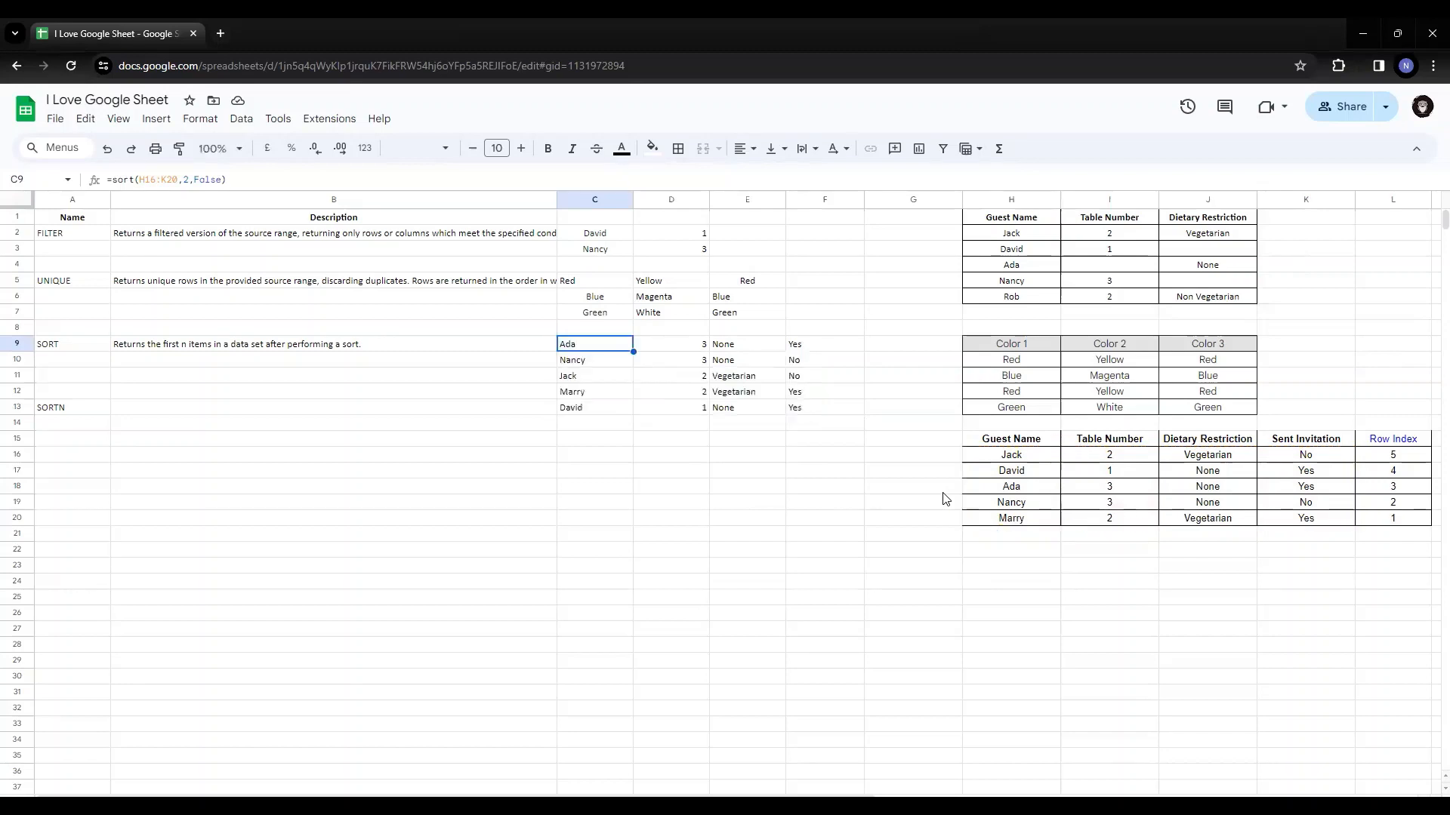
Examine the Sent Invitation values in column F of the sorted output, relating row 11 to its table number.
key("Right")
key("Right")
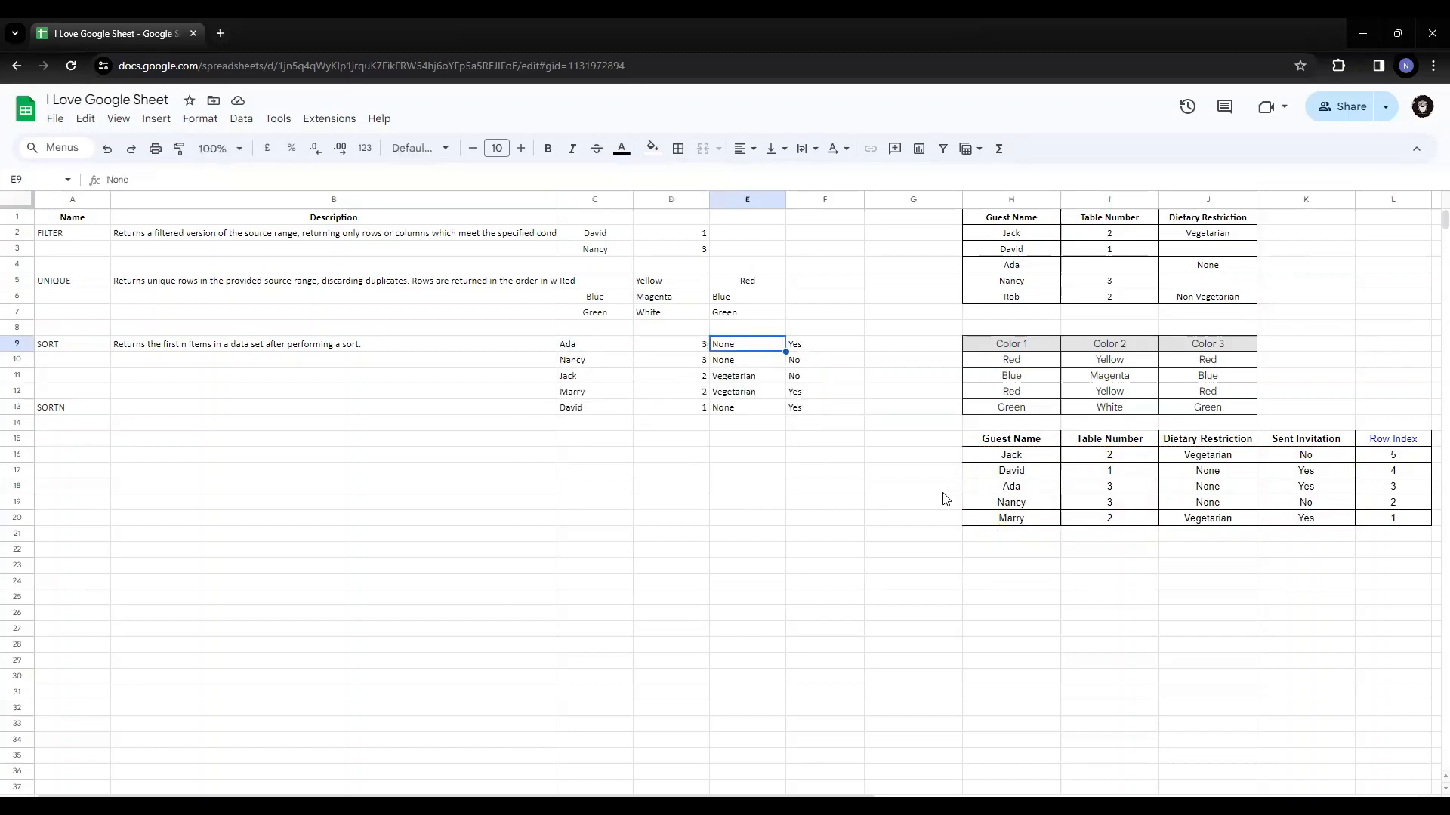
key("Right")
key("Down")
key("Down")
key("Down")
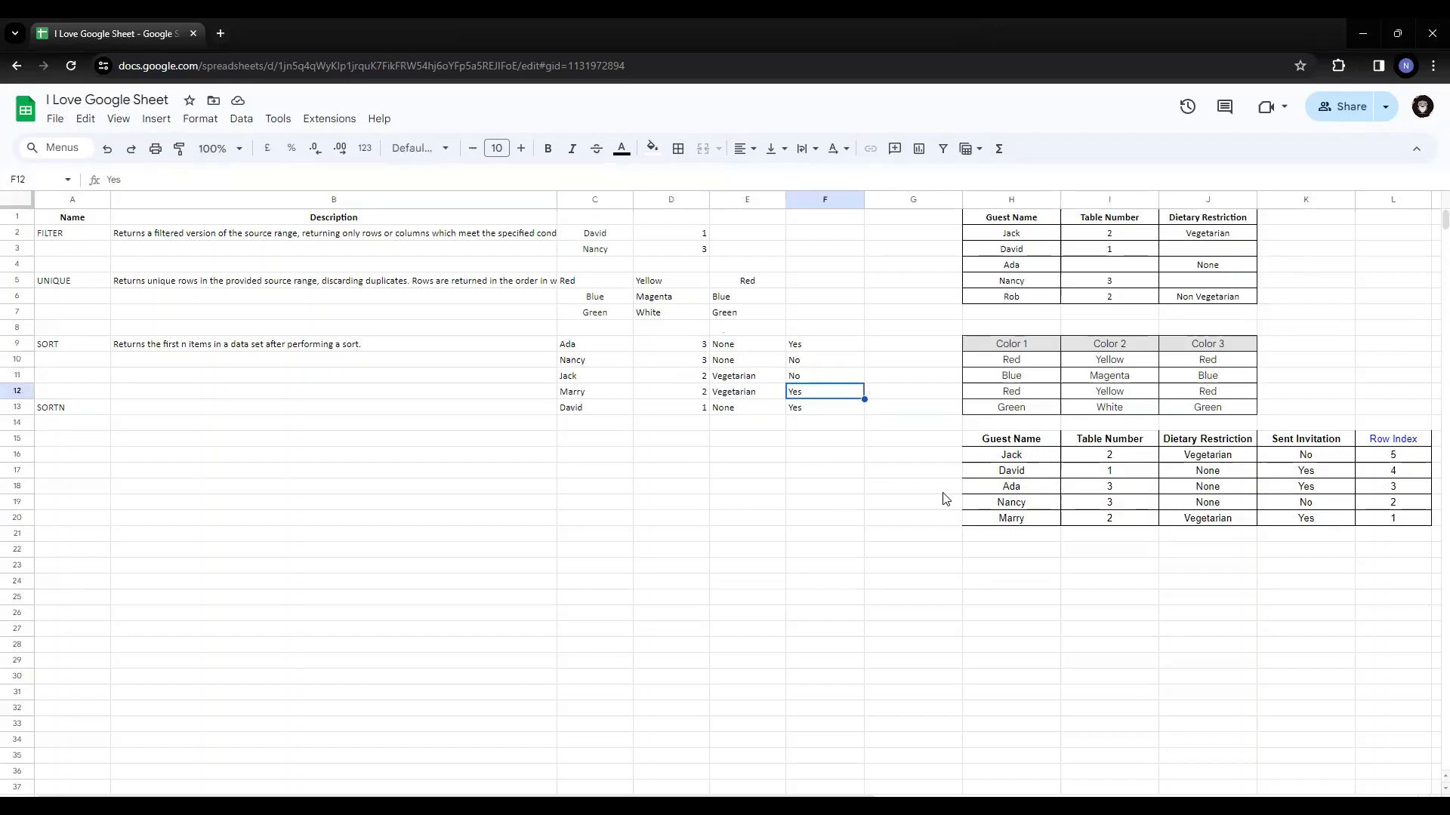
key("Up")
key("Up")
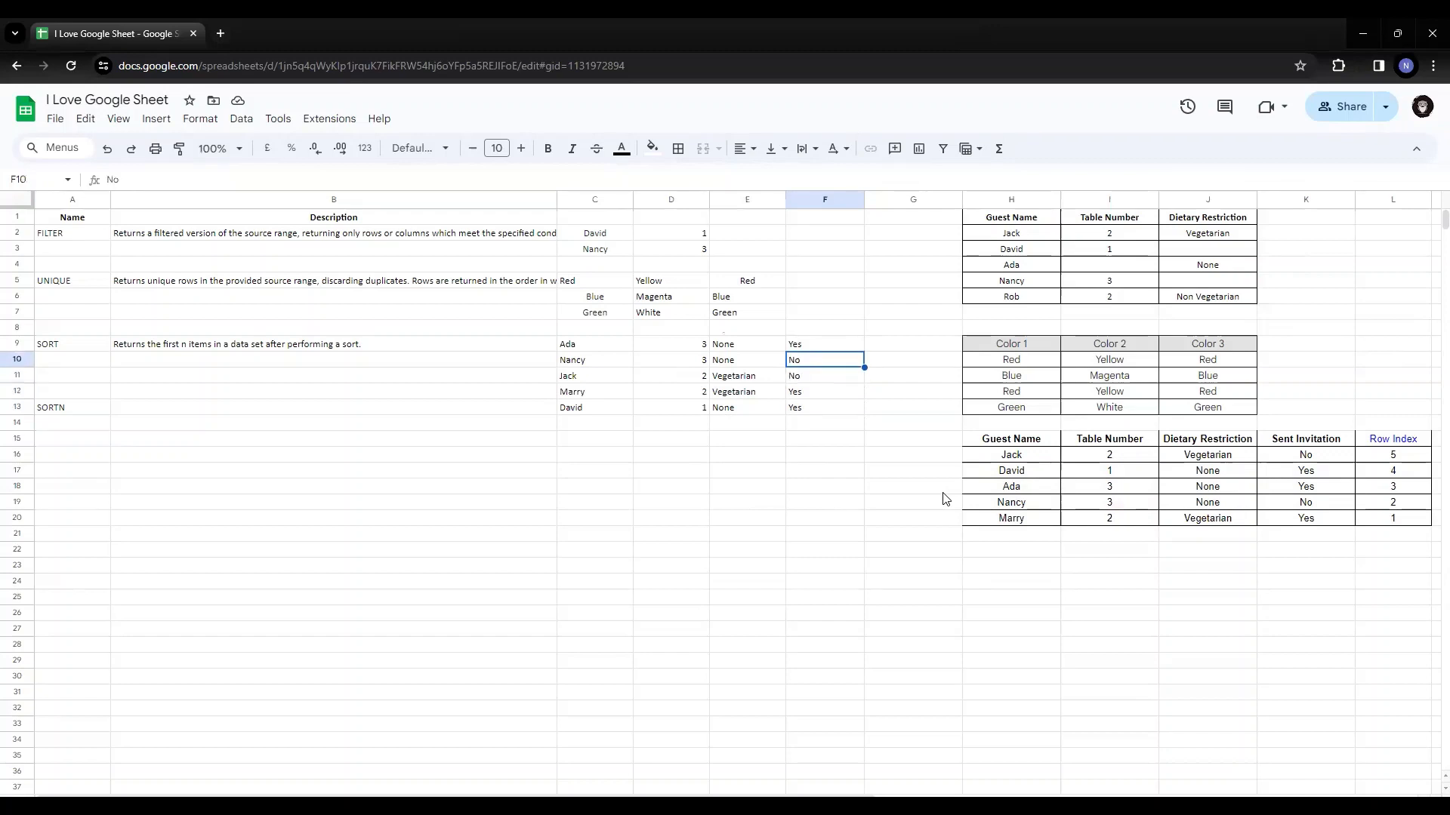
key("Up")
key("Down")
key("Down")
key("Left")
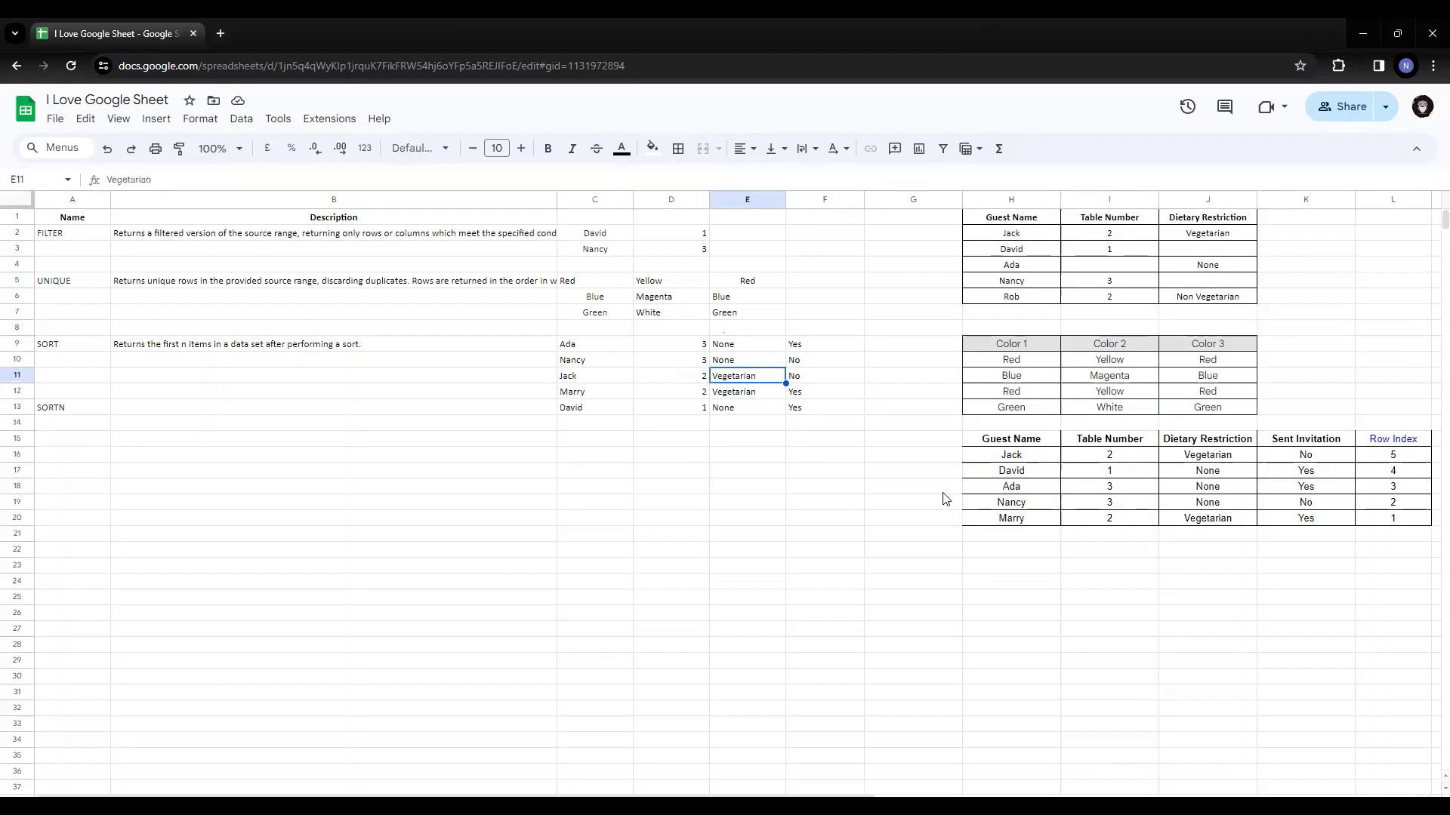
key("Left")
key("Right")
key("Right")
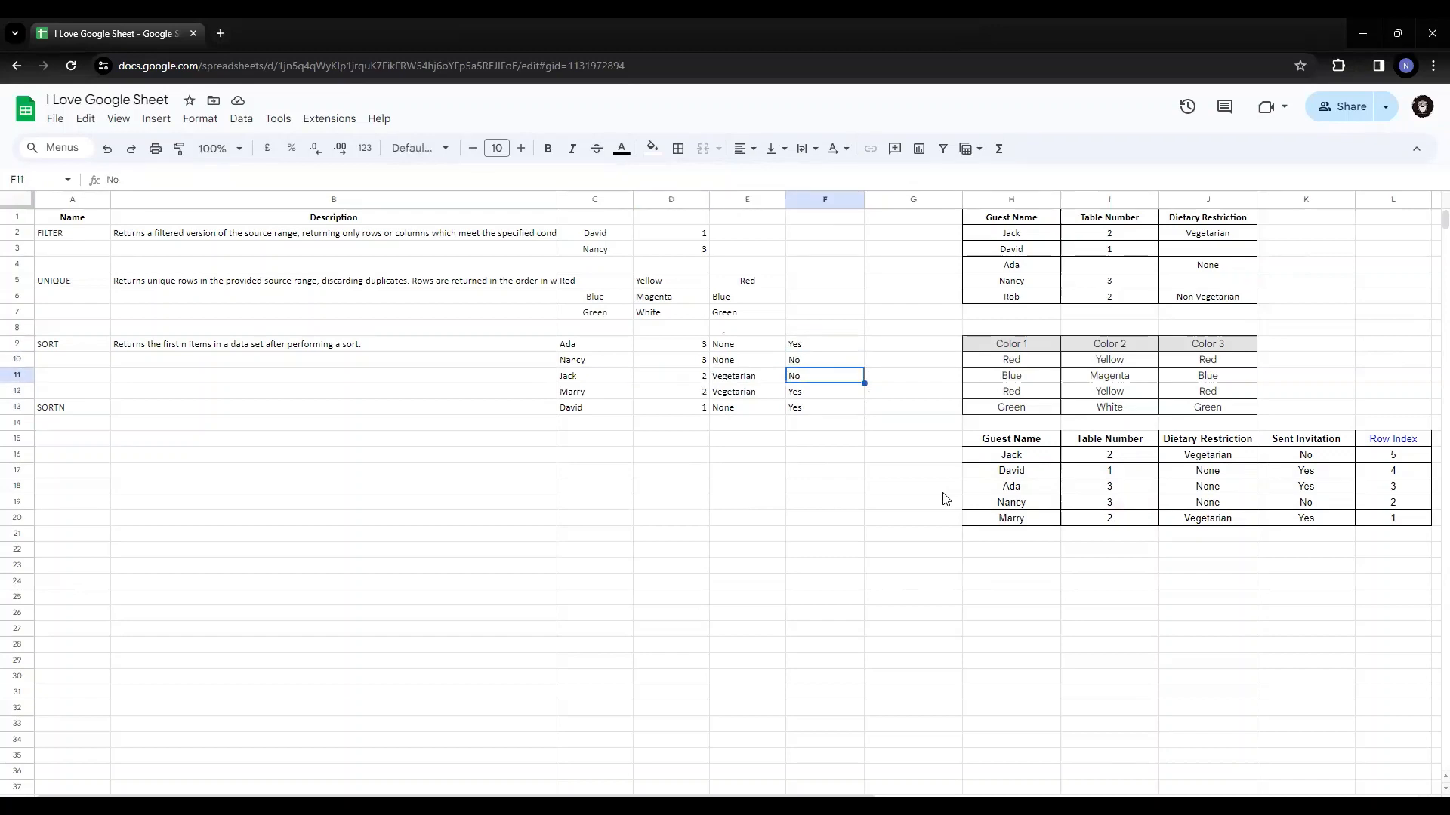
key("Down")
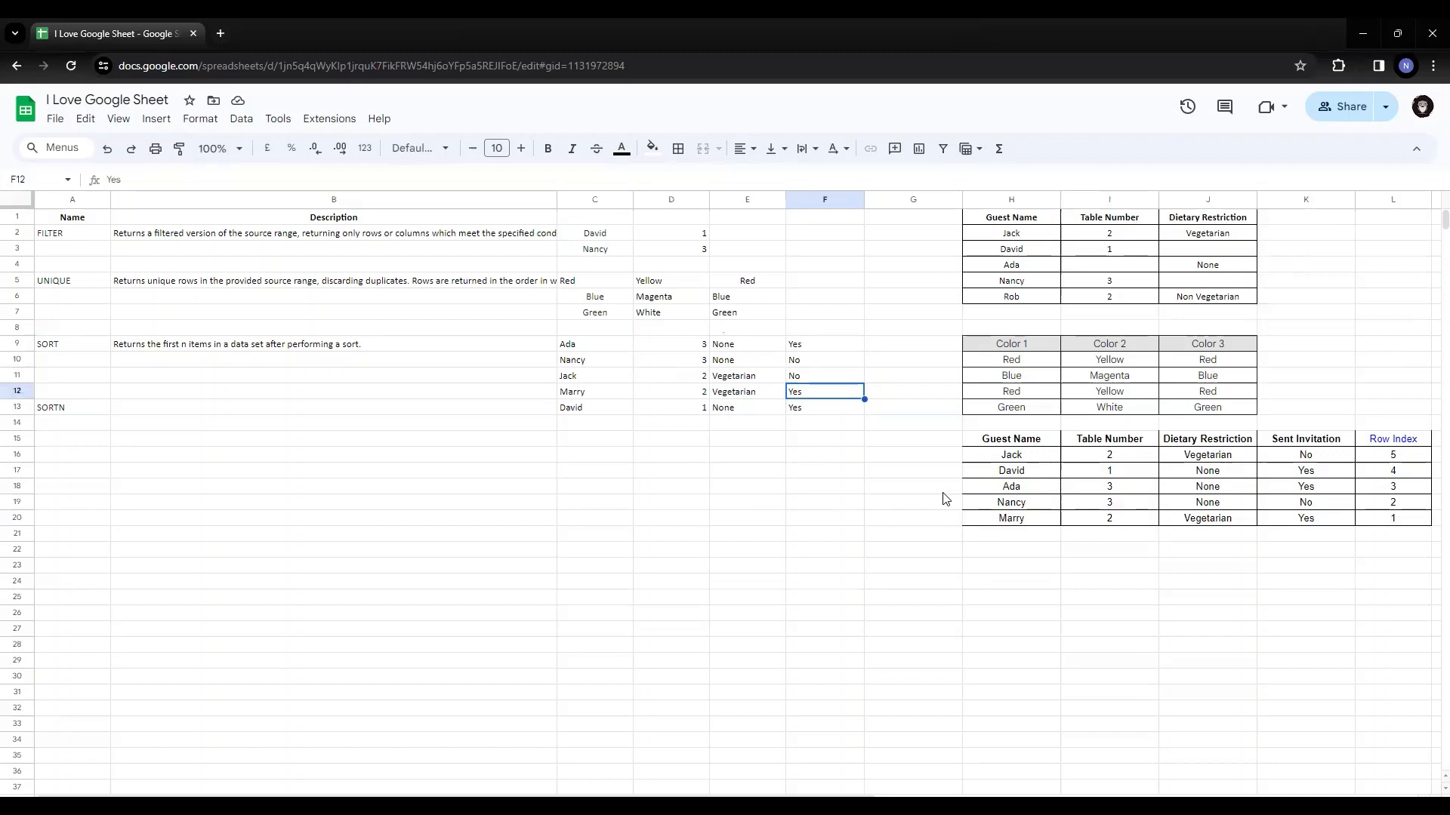
Compare the Sent Invitation values of neighbouring rows in F10:F12.
key("Up")
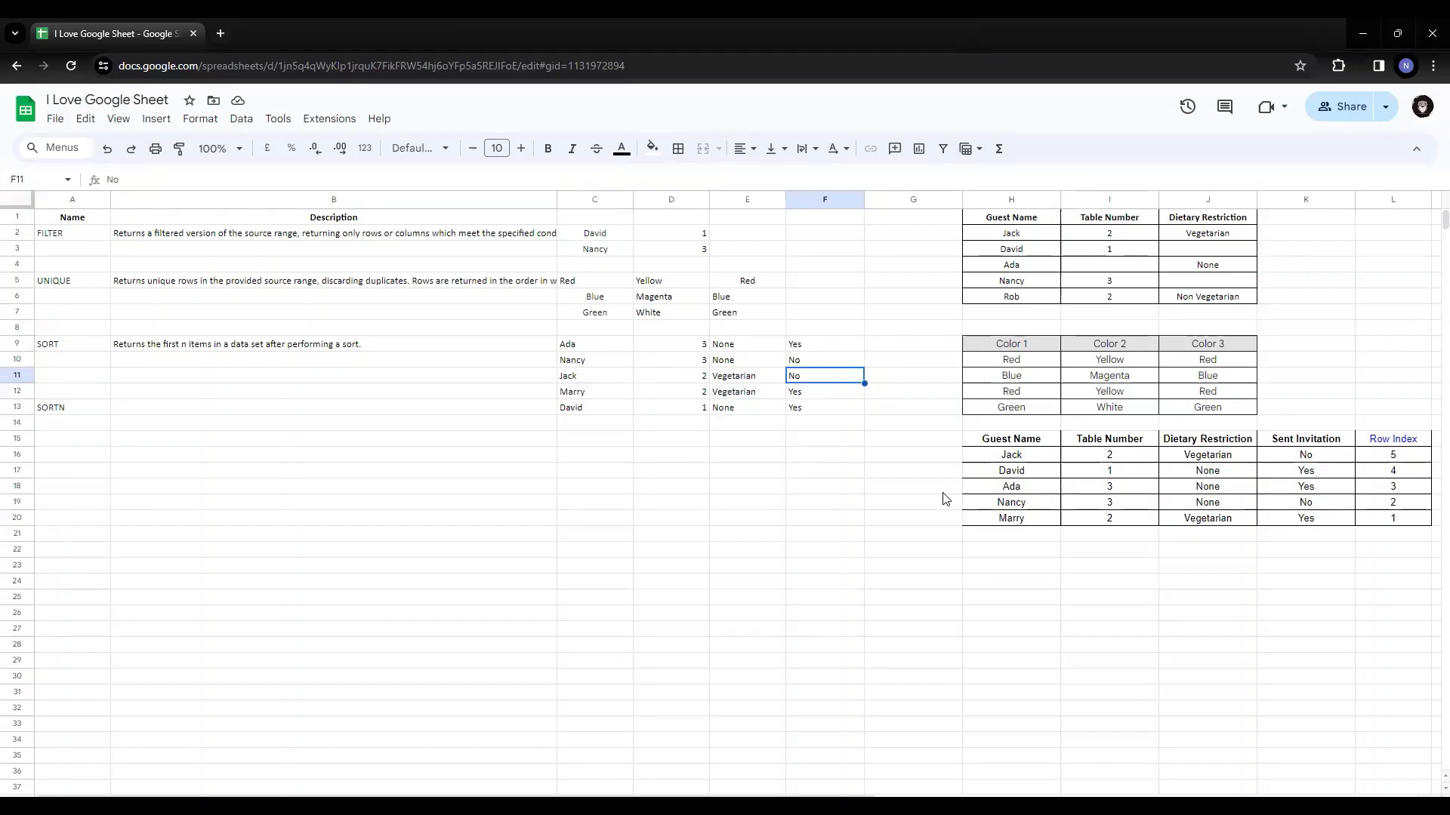
key("Up")
key("Down")
key("Down")
key("Up")
key("Up")
key("Down")
key("Down")
key("Up")
key("Up")
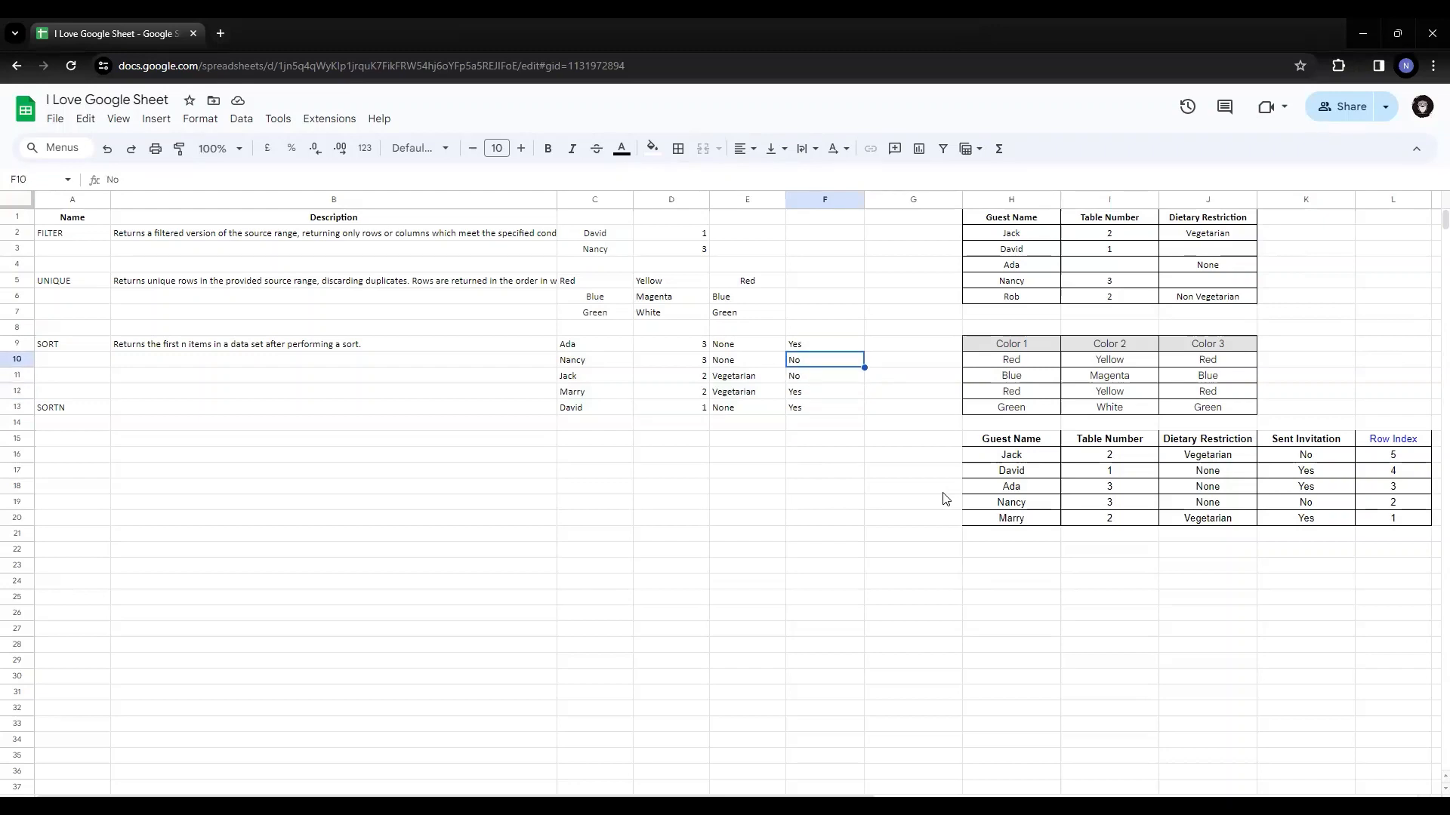
key("Down")
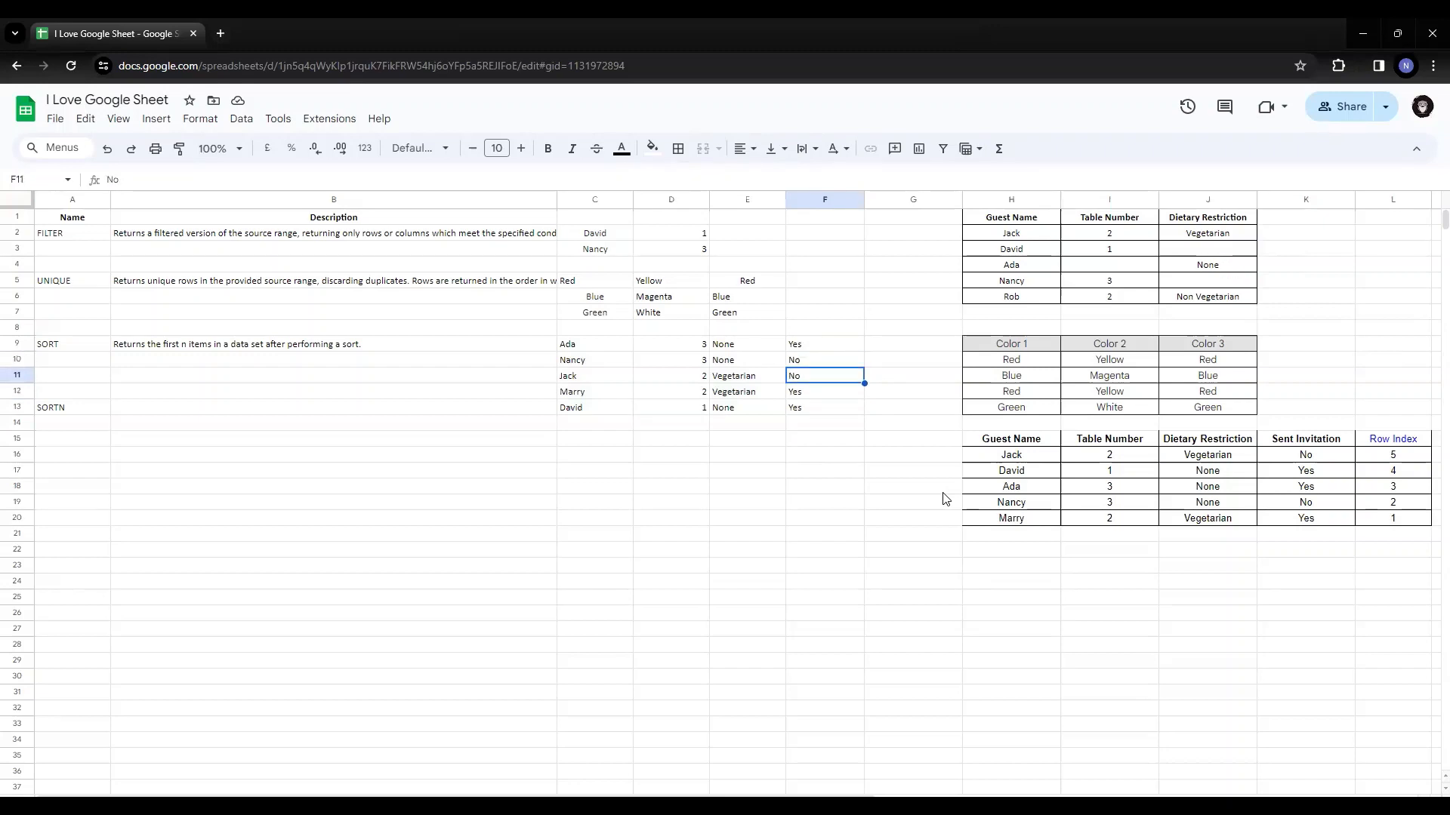
key("Down")
key("Up")
key("Down")
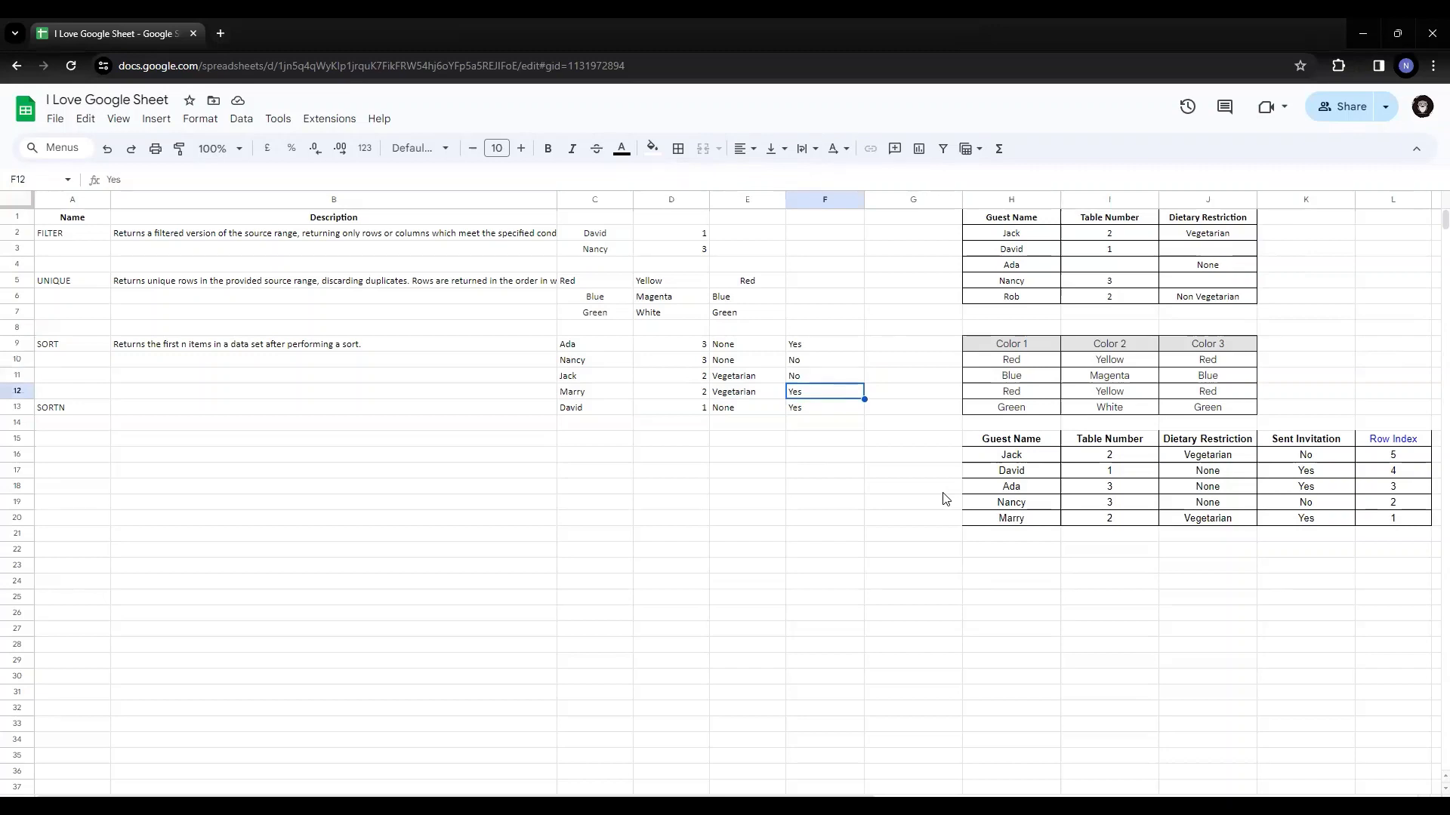
Return to C9 and select the whole sorted output C9:F13 to review it.
key("Up")
key("Up")
key("Up")
key("Left")
key("Left")
key("Left")
key("Left")
key("Left")
key("Right")
key("Right")
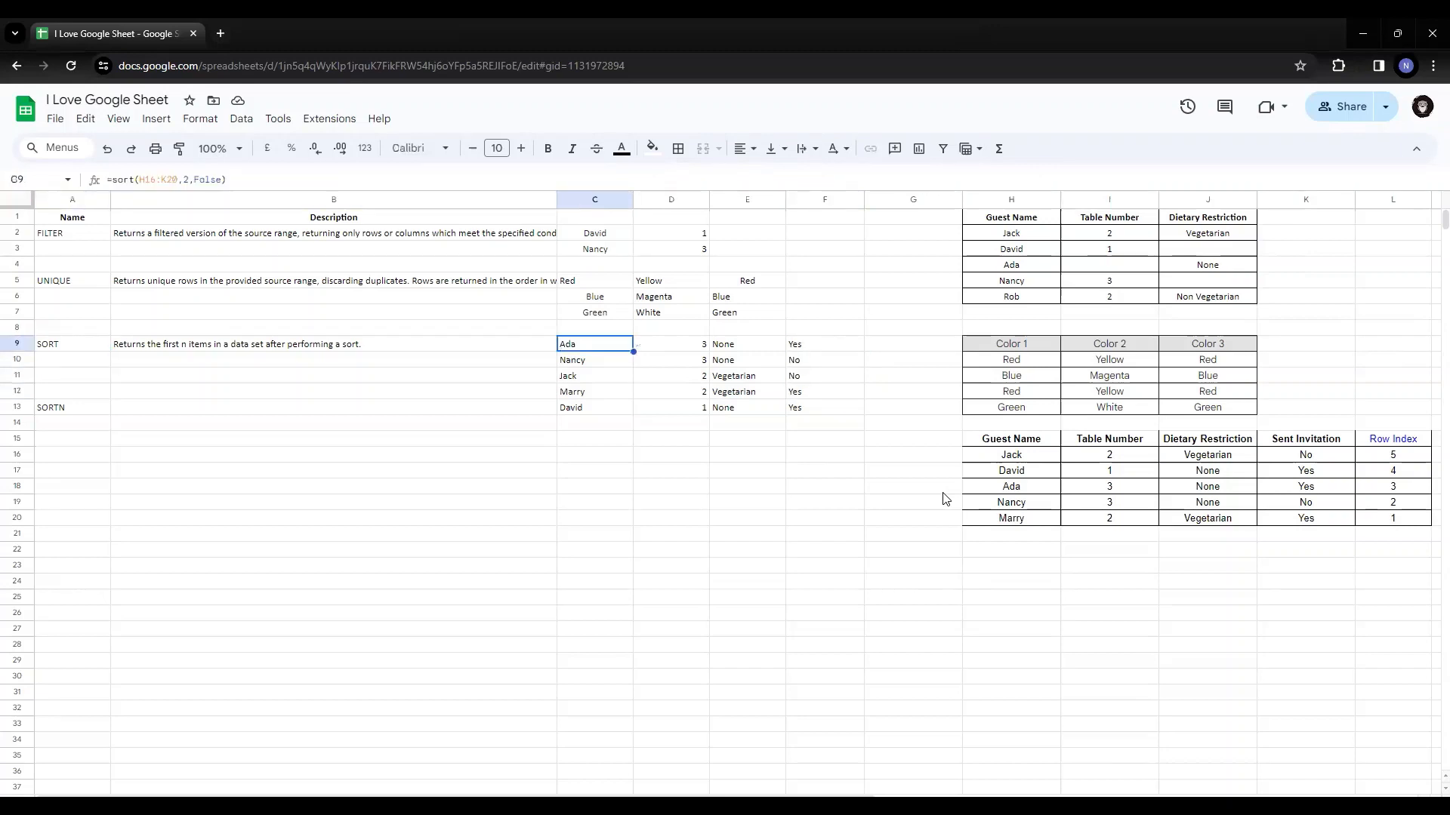
key("ctrl+shift+Right")
key("ctrl+shift+Down")
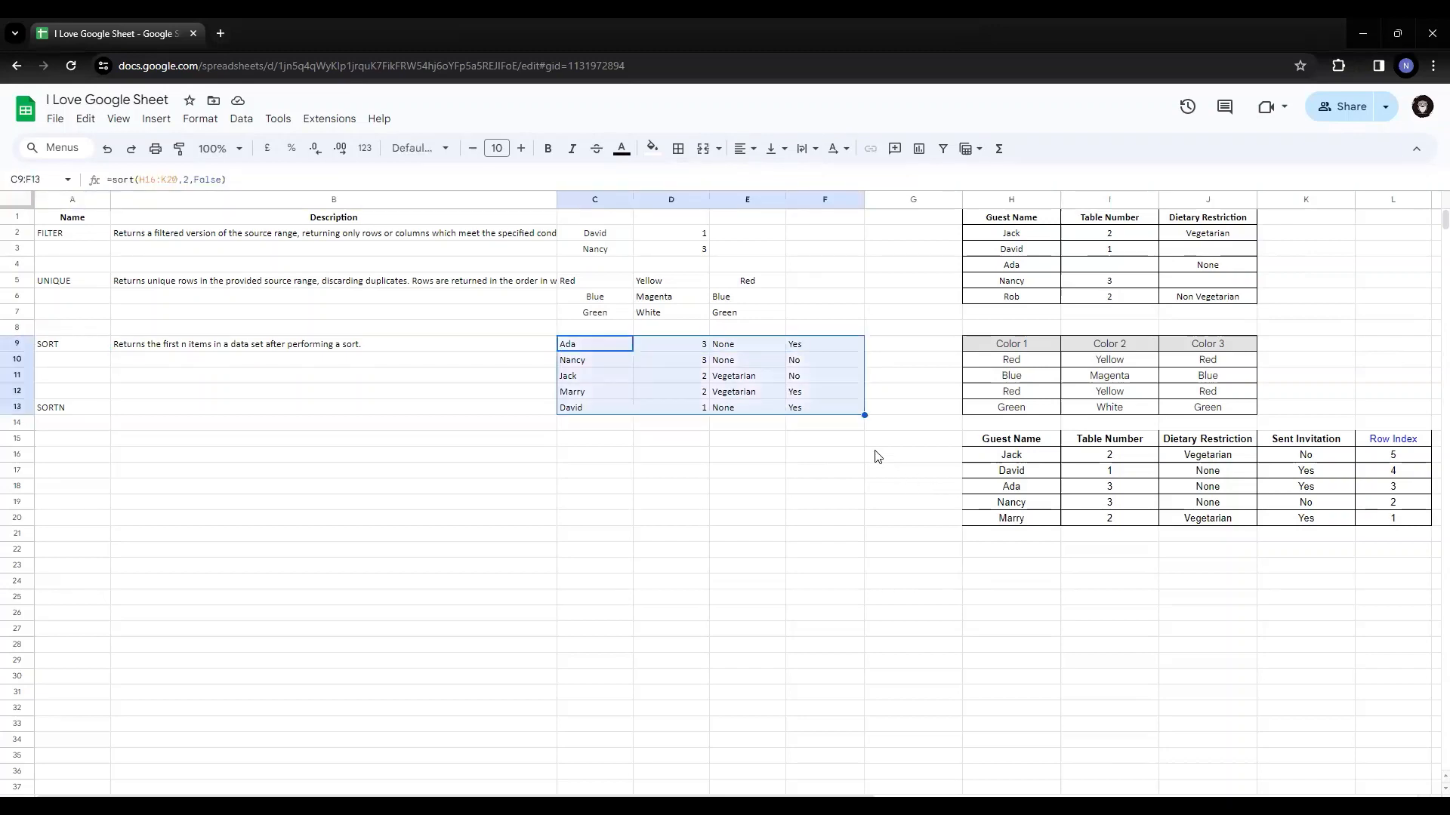
Add a second sort key to the SORT formula in C9, using column 4 with its ascending argument set to false.
key("Down")
key("Up")
key("Return")
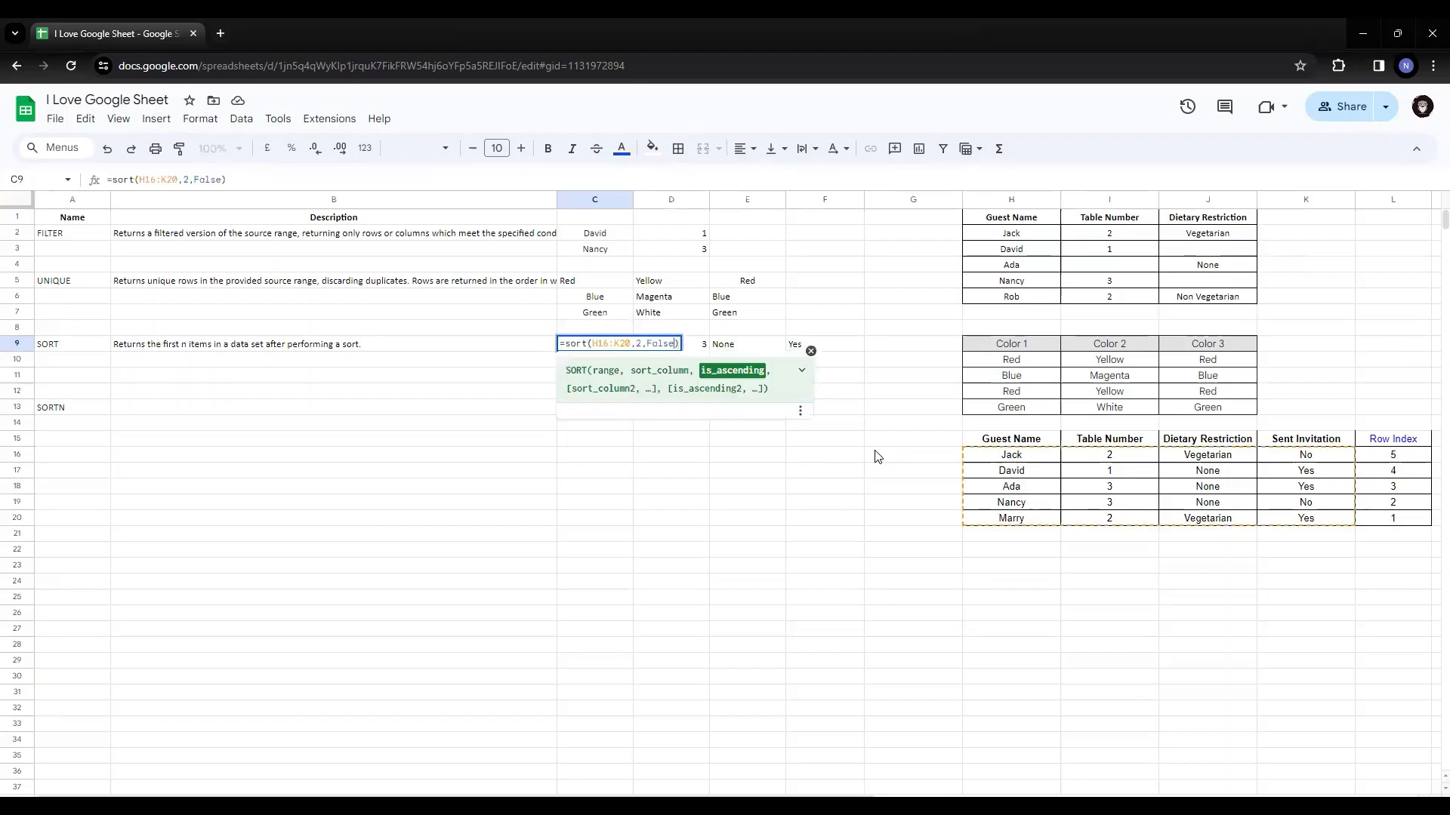
type(",")
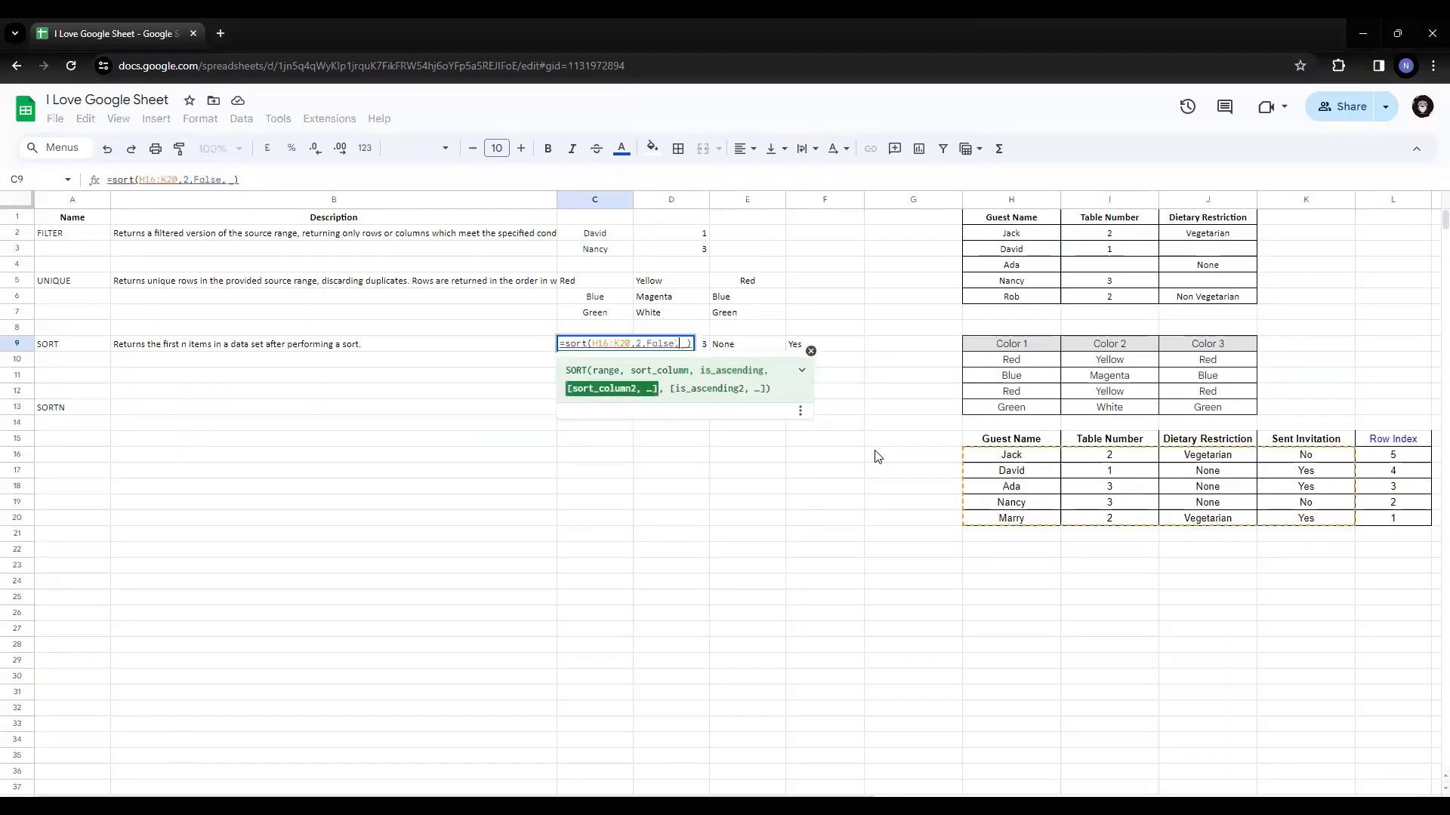
key("BackSpace")
type("4")
type(",fos")
key("BackSpace")
key("BackSpace")
type("alse")
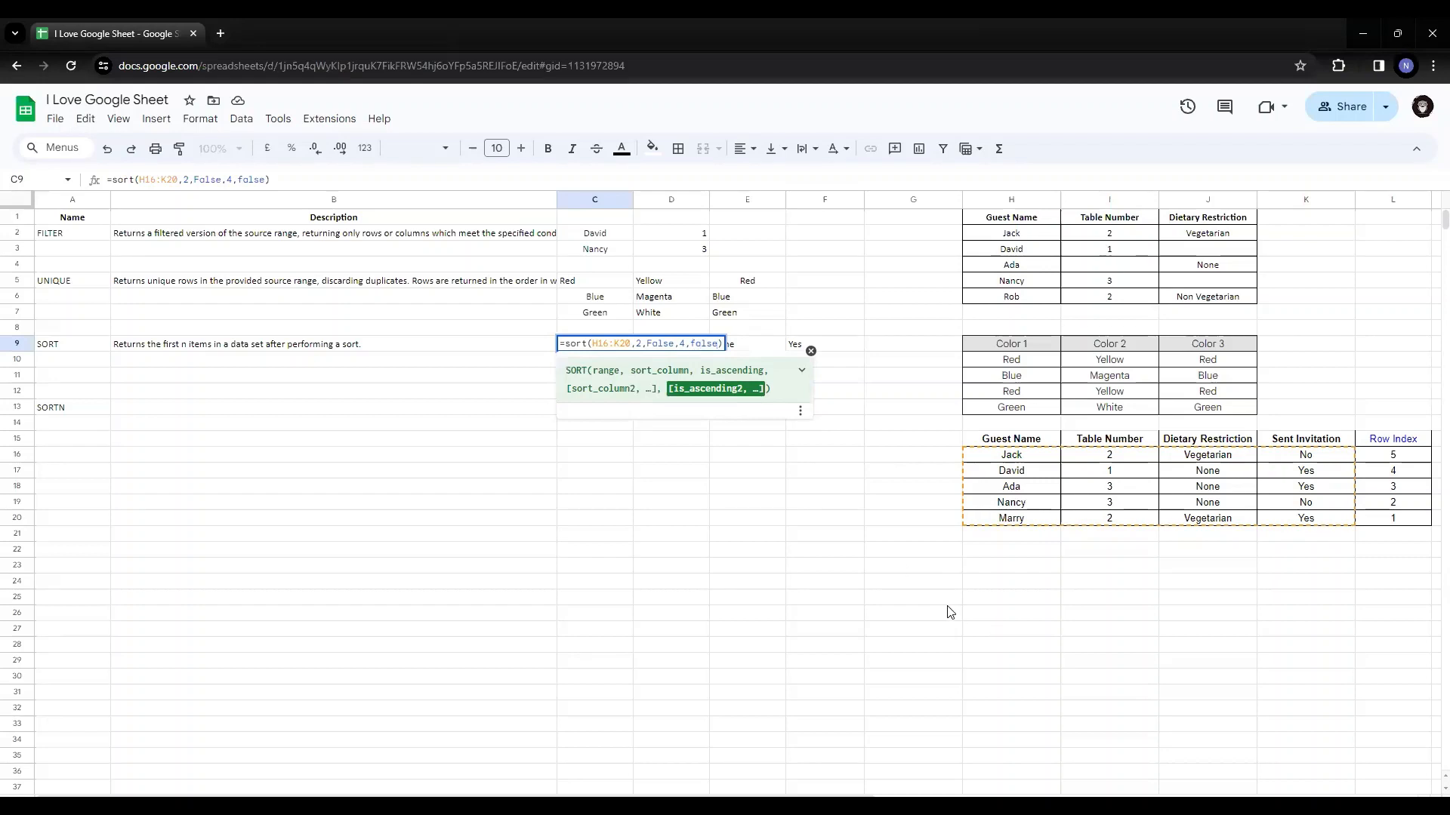
key("Return")
Examine rows 9 to 12 of the re-sorted output, comparing table numbers in column D with invitation values in column F.
key("Right")
key("Right")
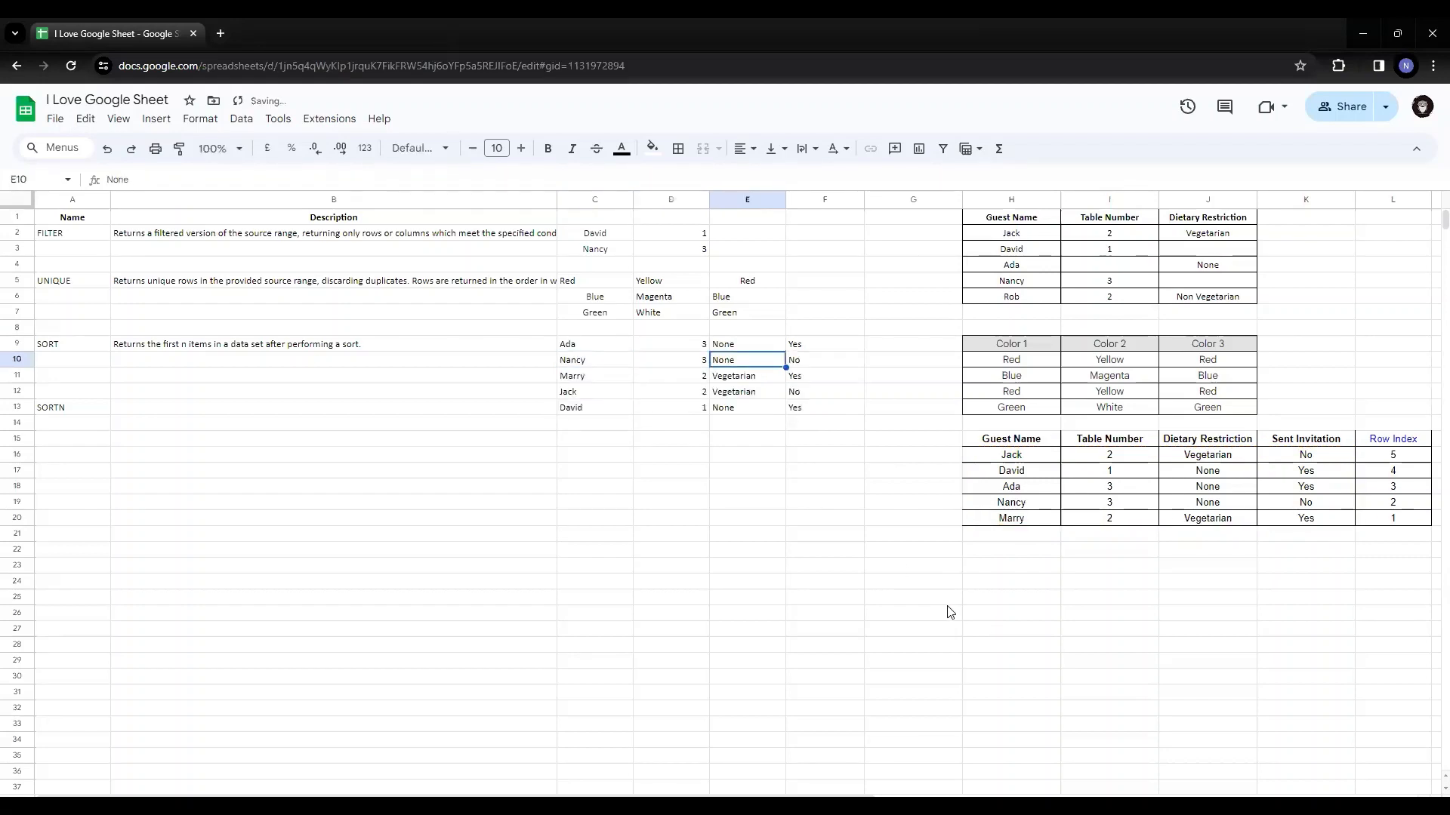
key("Left")
key("Up")
key("Right")
key("Right")
key("Left")
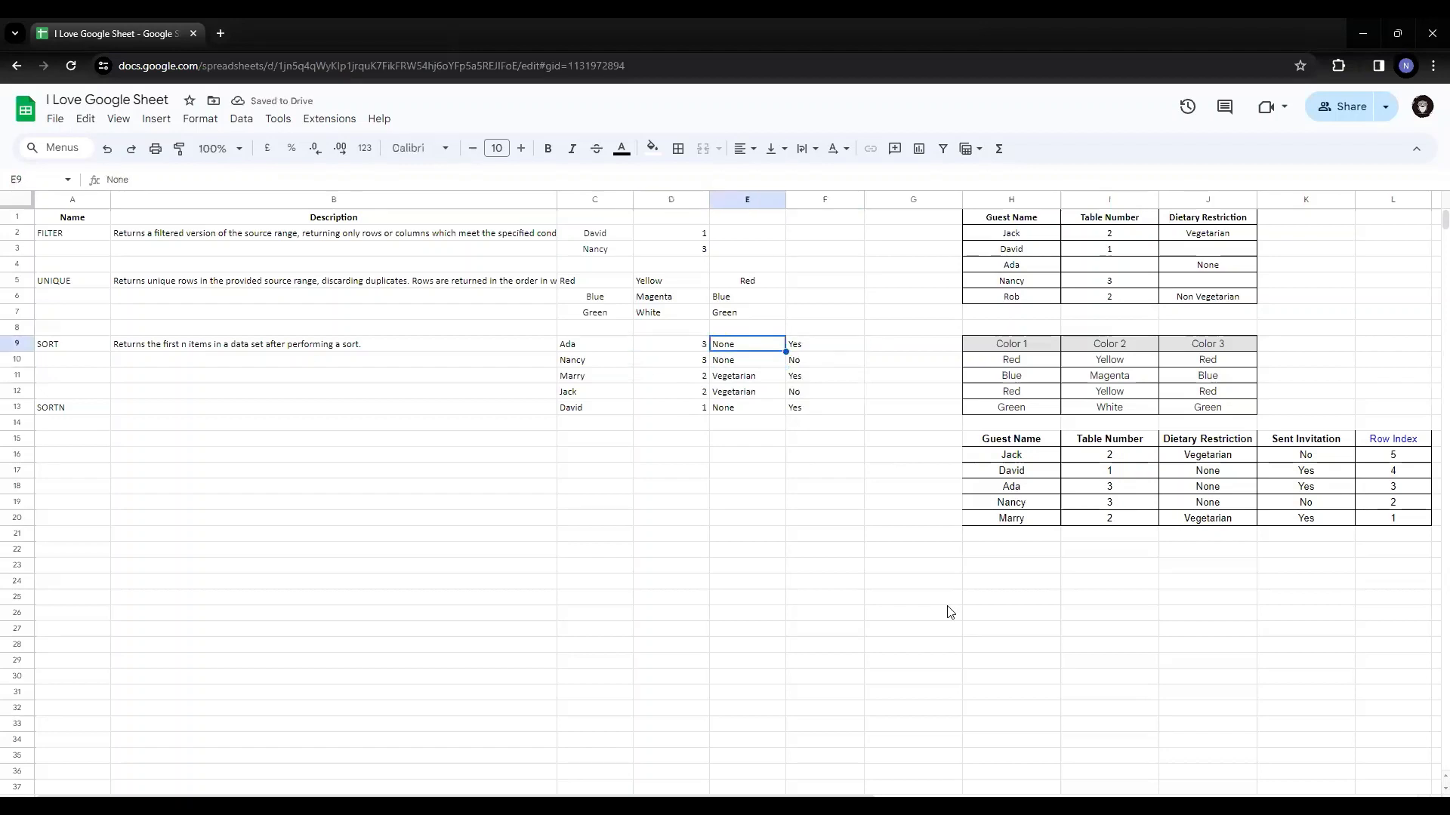
key("Right")
key("Down")
key("Left")
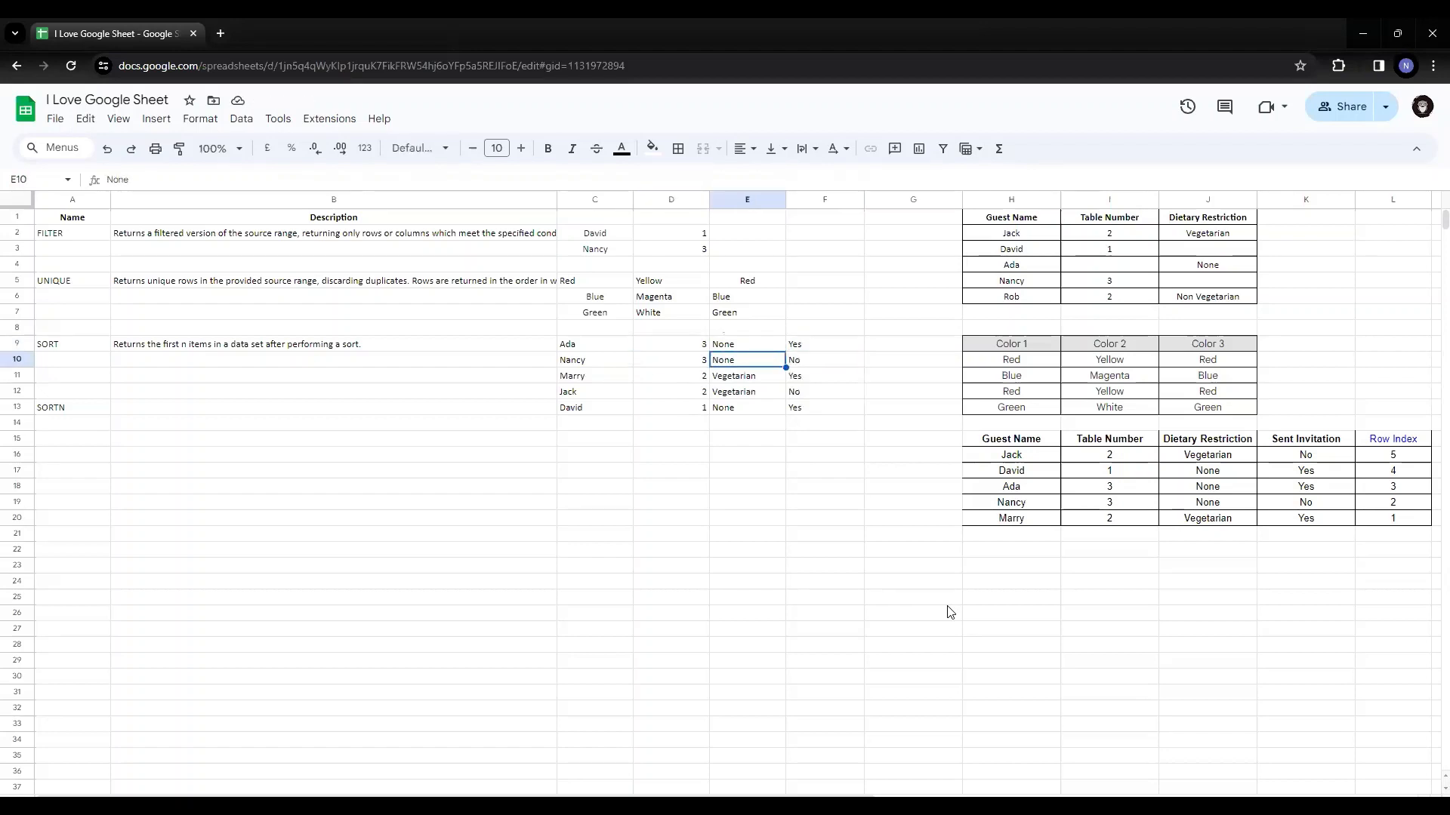
key("Left")
key("Down")
key("Right")
key("Right")
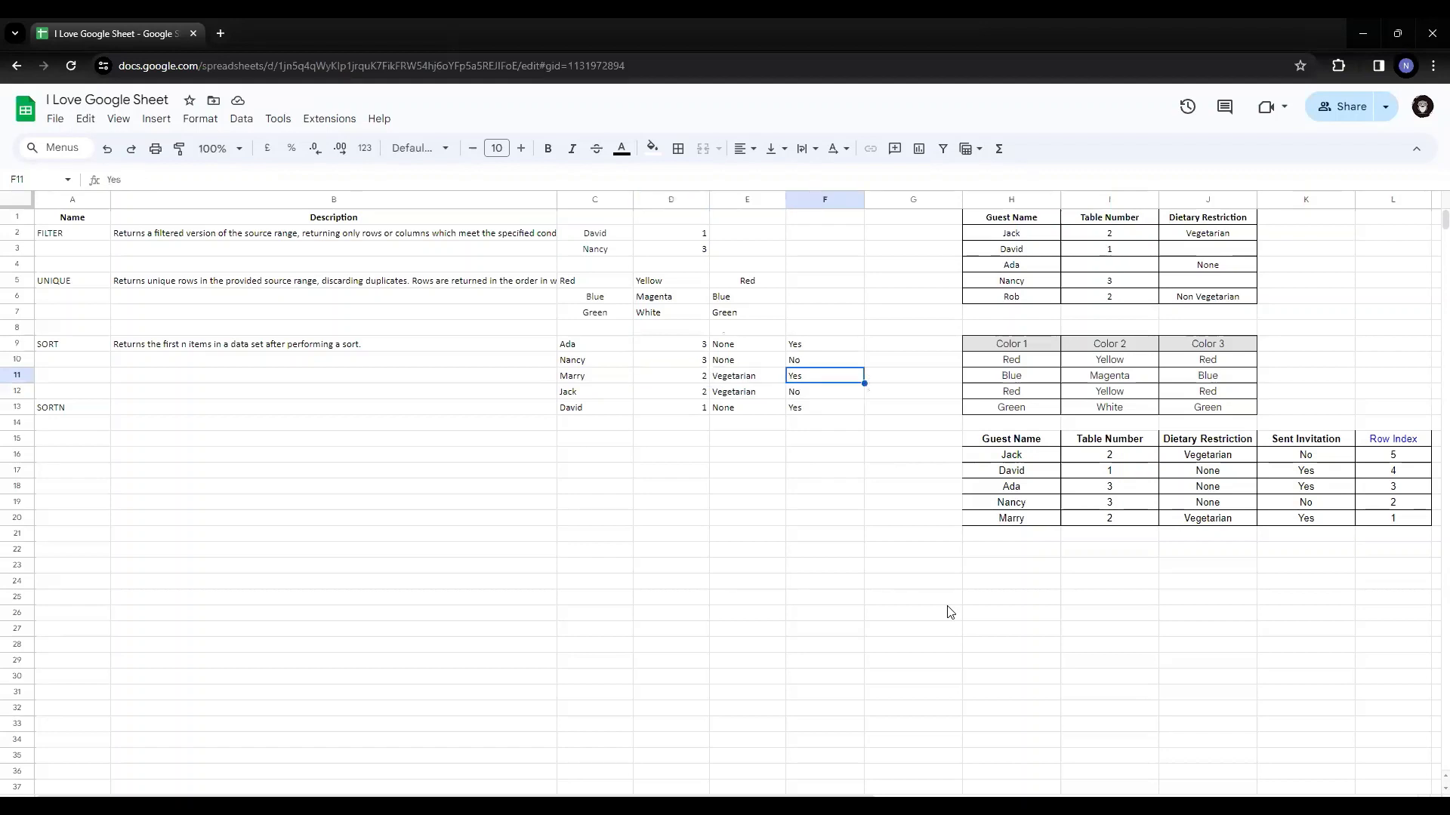
key("Down")
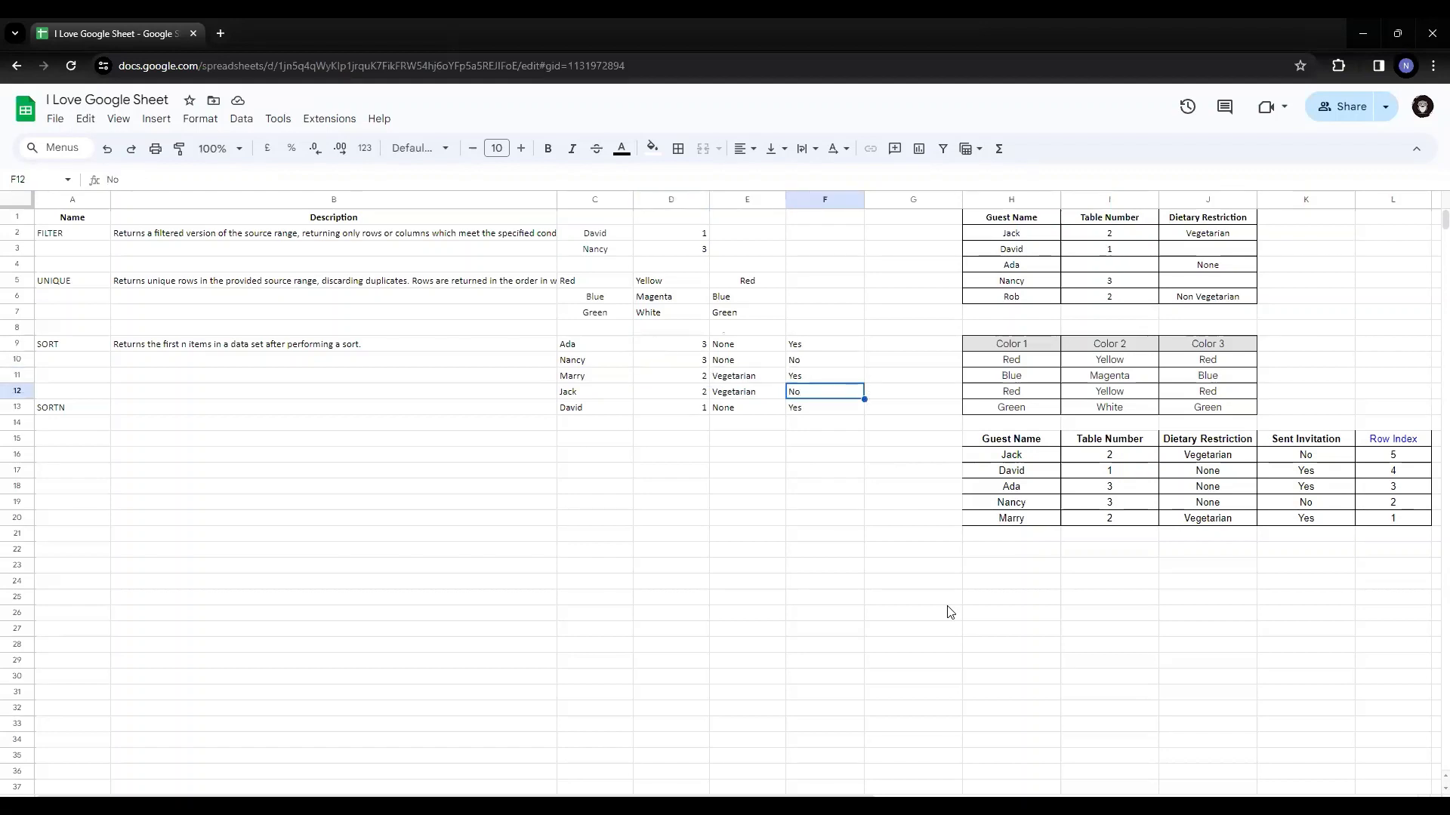
Check the table number order in D9:D13 and compare the first two rows' table numbers with their invitation values.
left_click(701, 349)
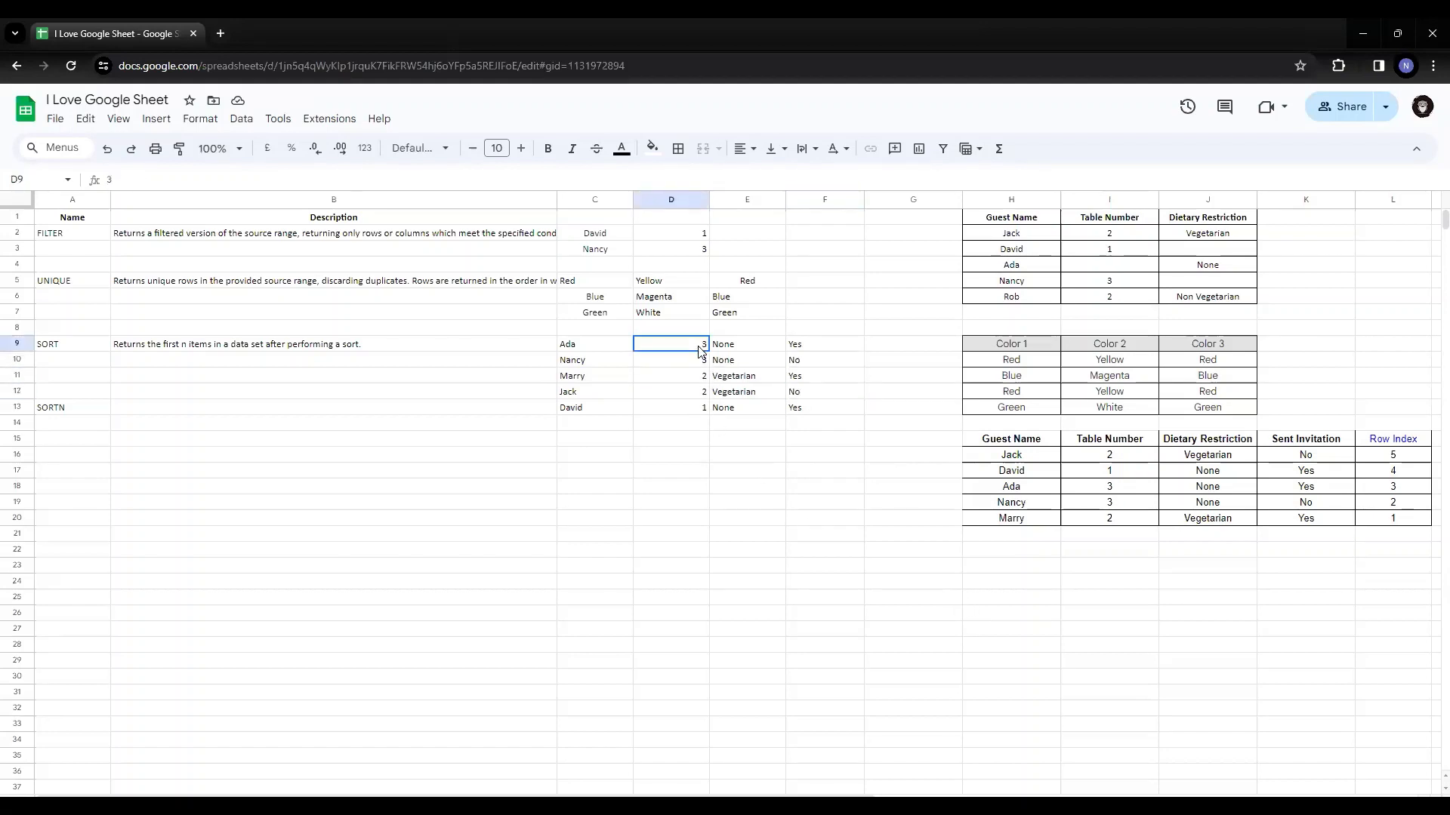
left_click_drag(700, 348, 699, 414)
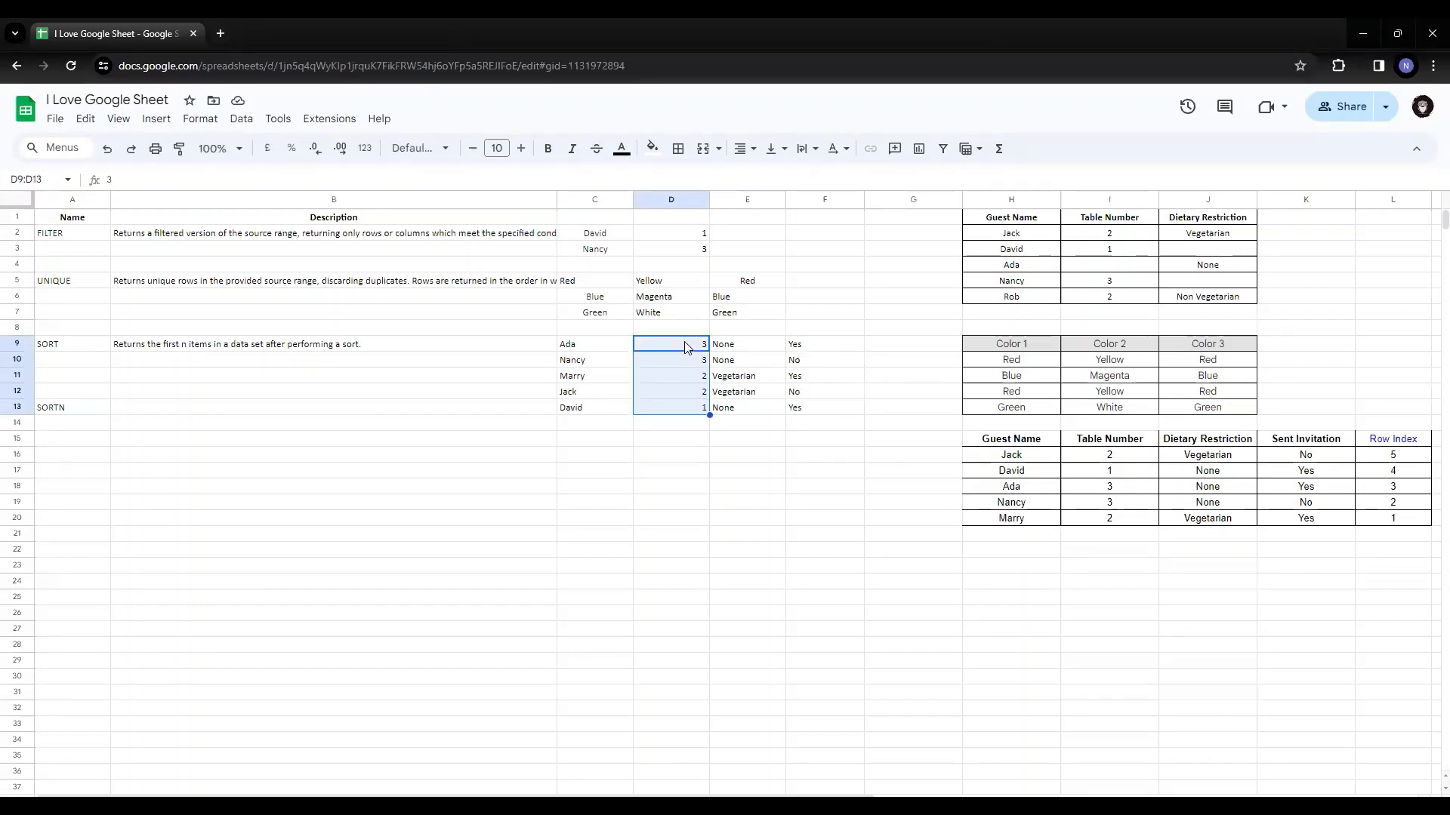
left_click_drag(686, 347, 685, 422)
left_click(804, 348)
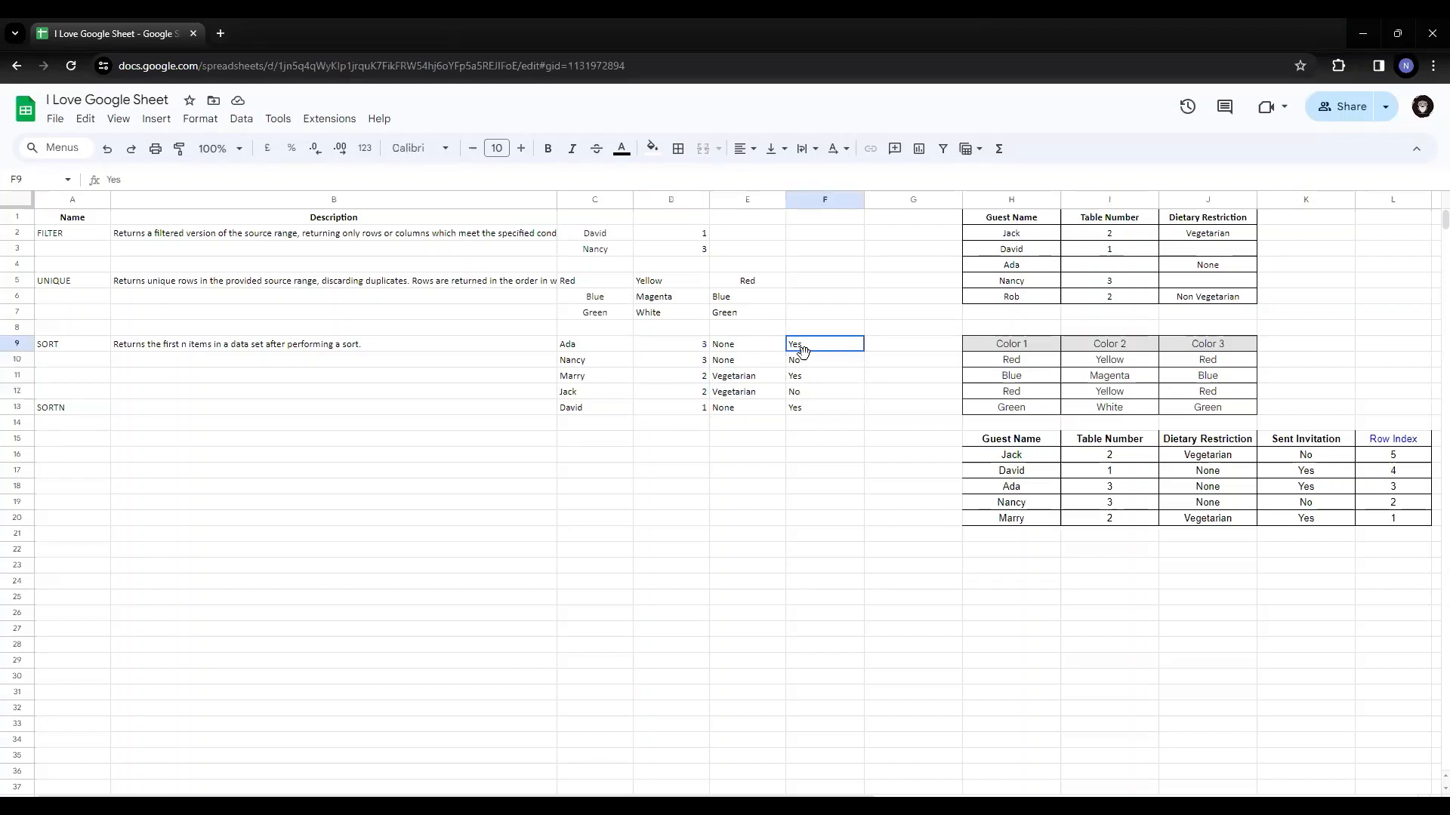
left_click_drag(804, 349, 803, 362)
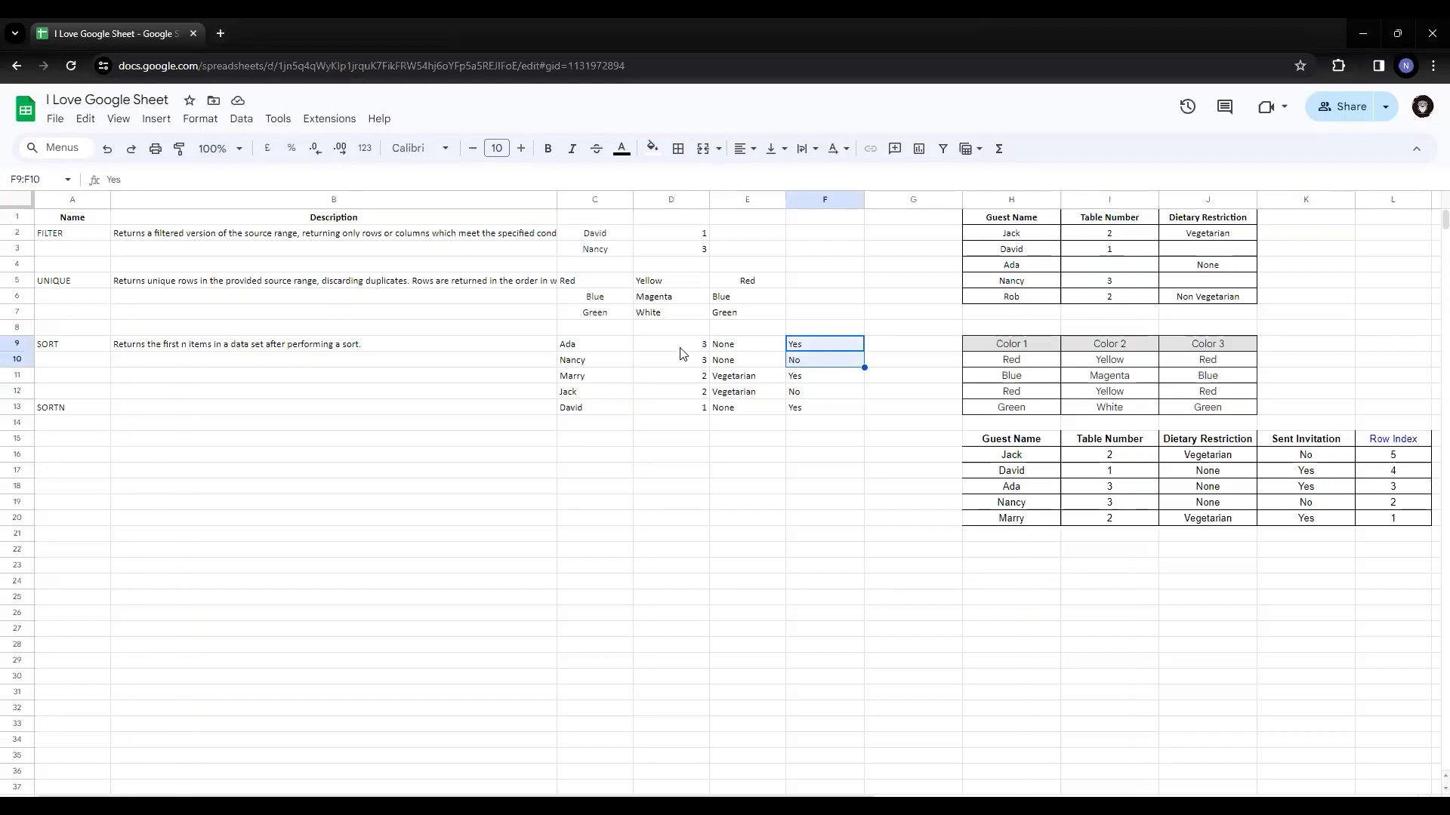
left_click_drag(681, 349, 684, 360)
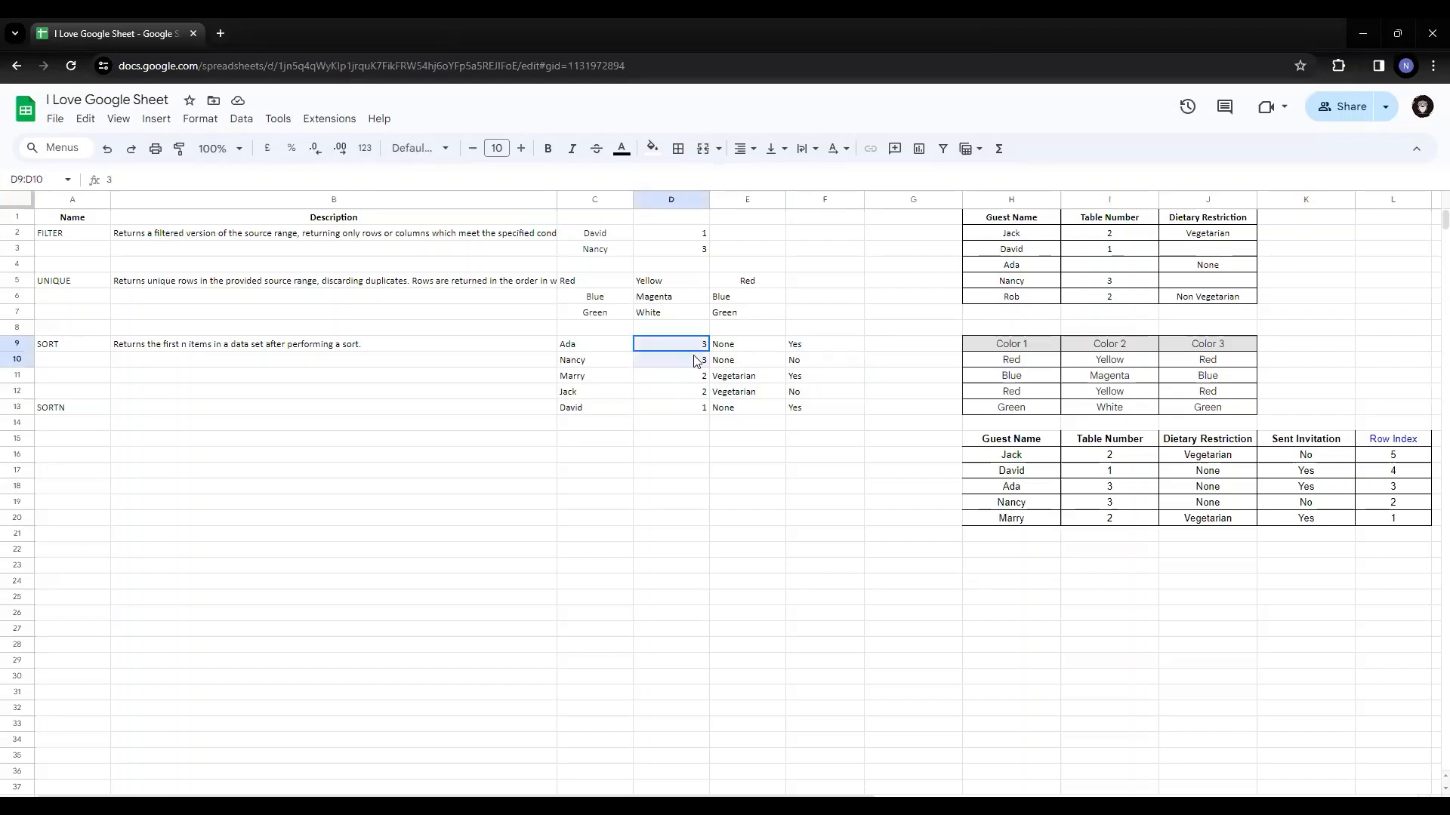
Compare the invitation values in F9:F10, then in F11:F12, for the sorted rows that share a table number in column D.
left_click(763, 360, "shift")
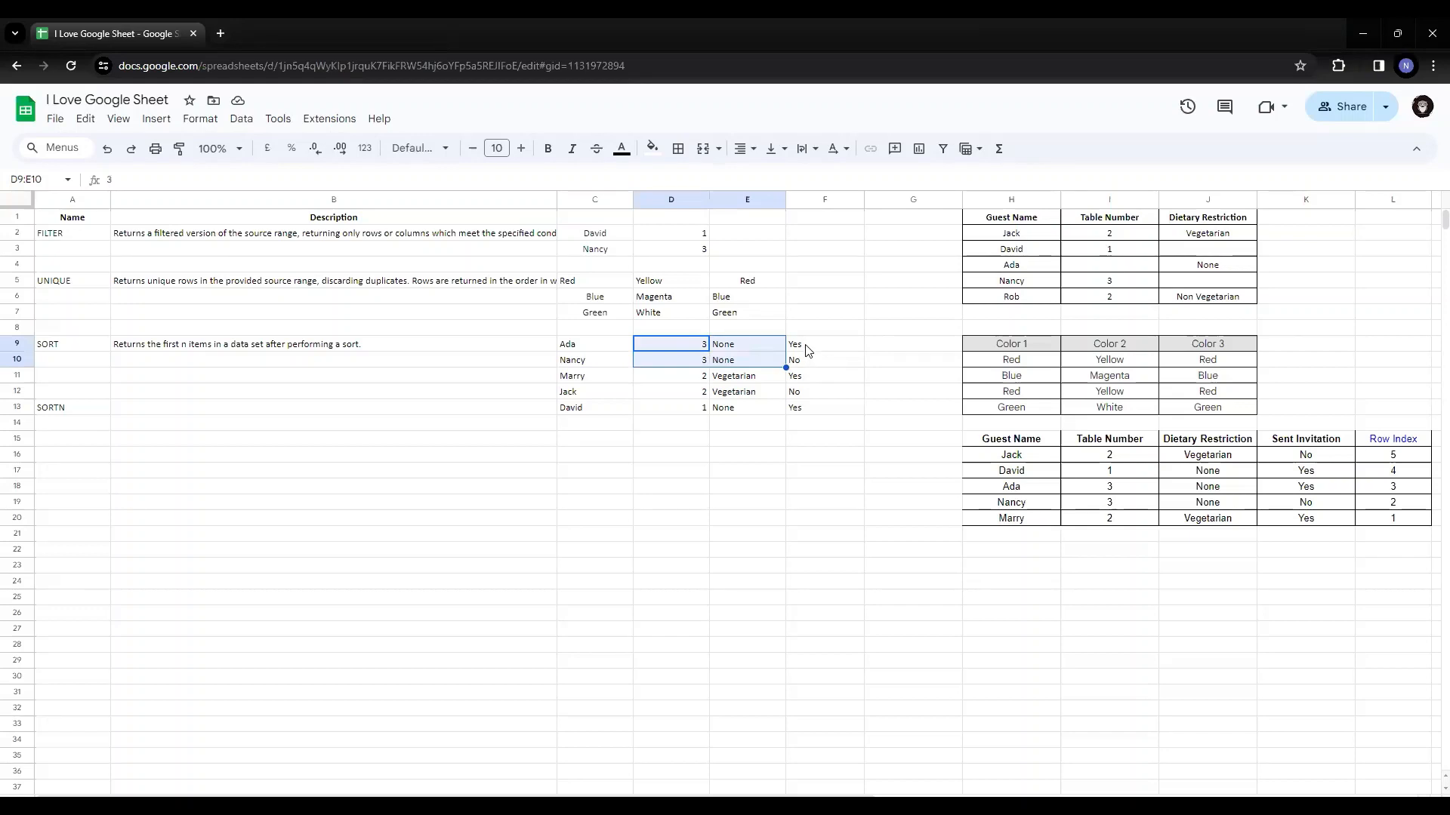
left_click_drag(807, 350, 808, 361)
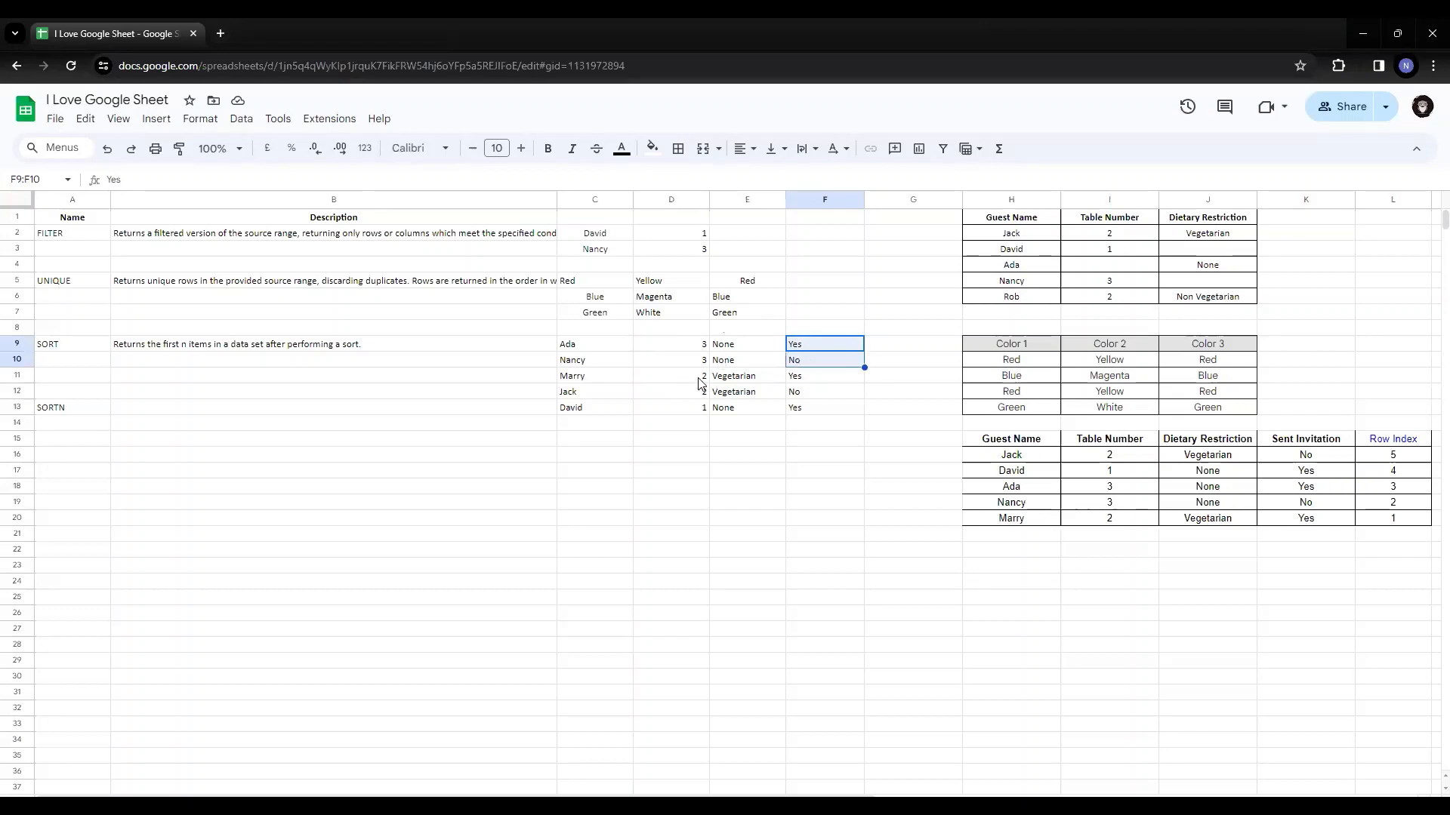
left_click_drag(700, 377, 700, 408)
left_click_drag(802, 377, 801, 391)
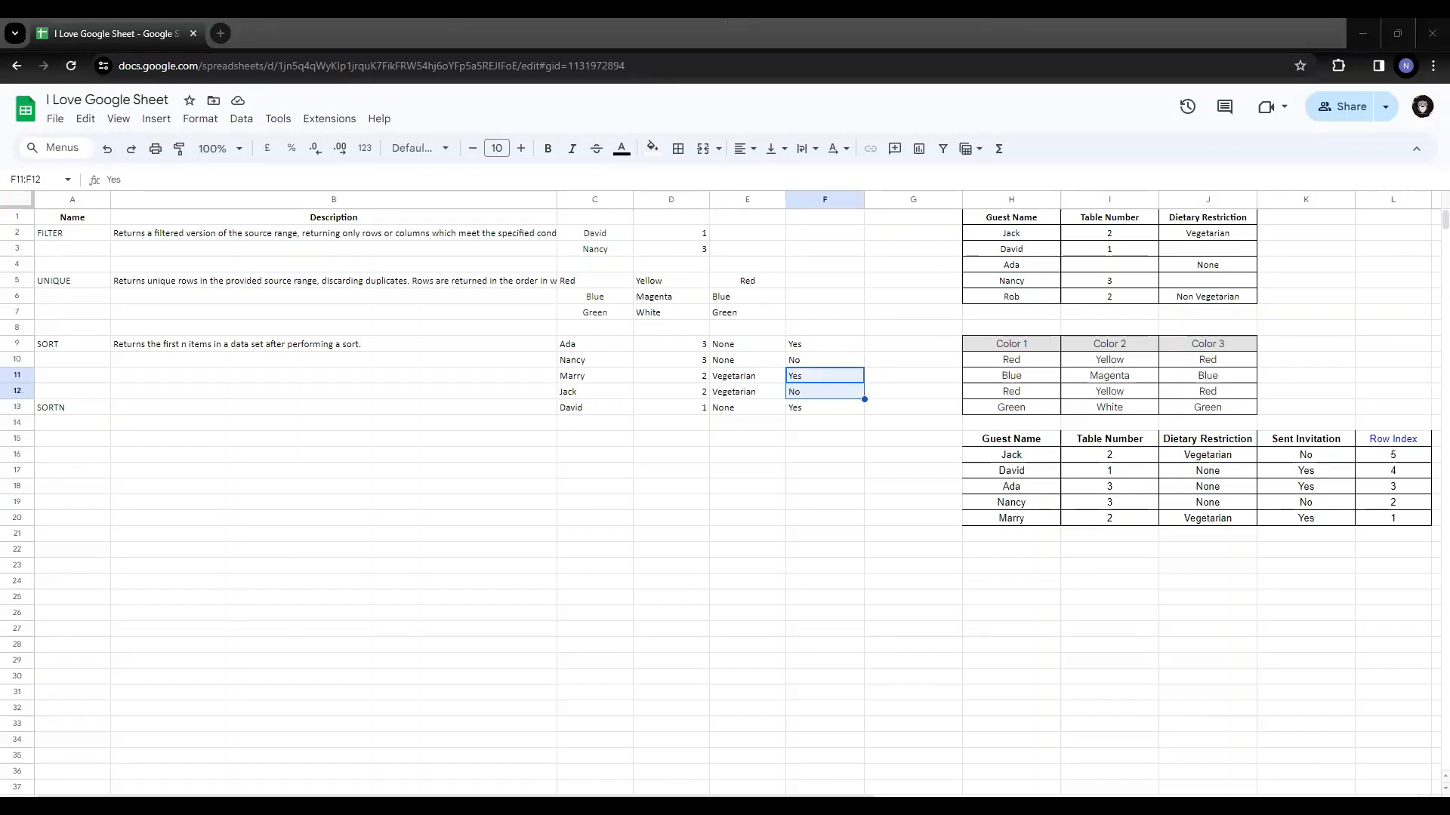
Move the SORTN label from A13 down to A14.
left_click(781, 20)
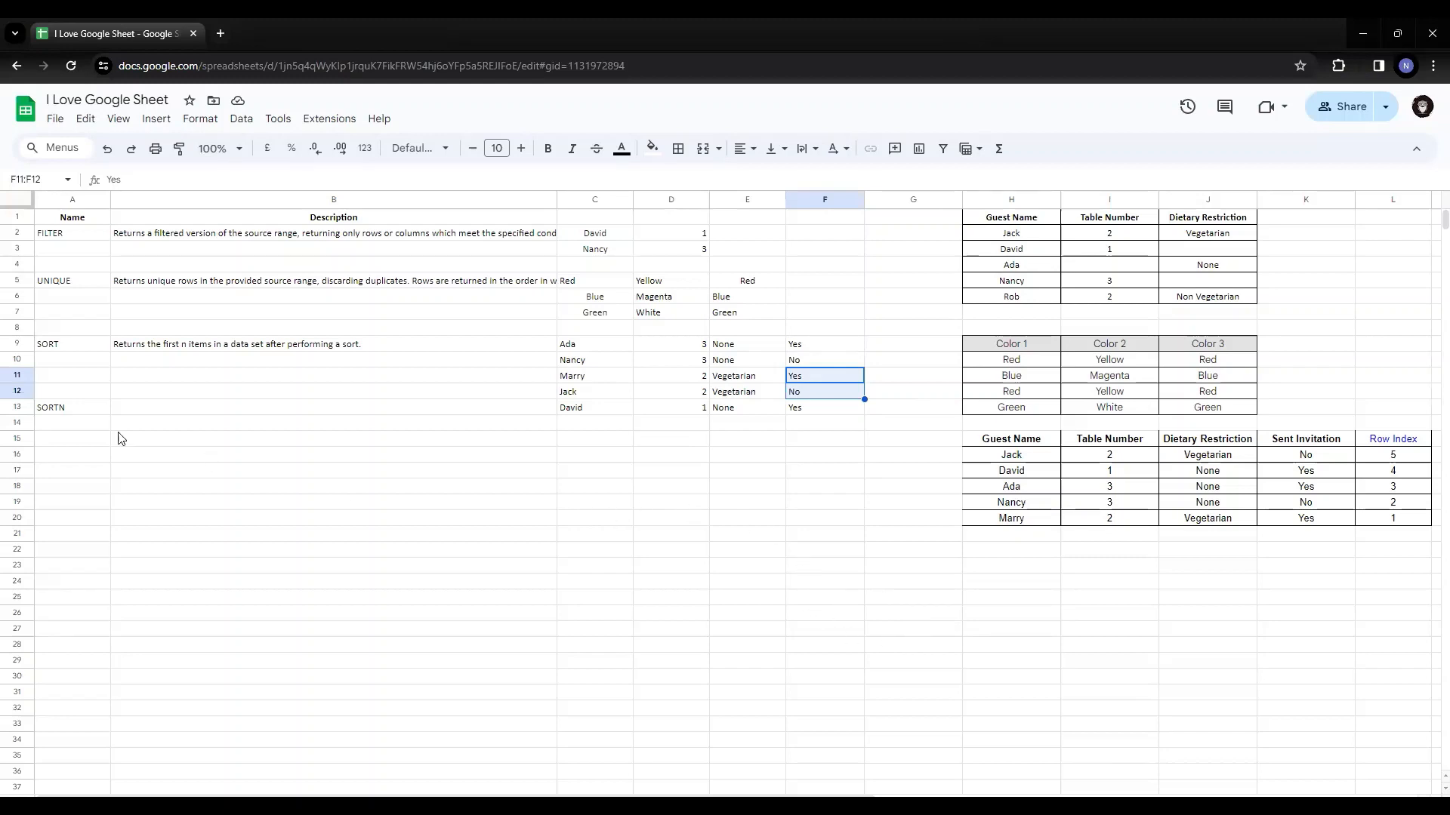
left_click(86, 406)
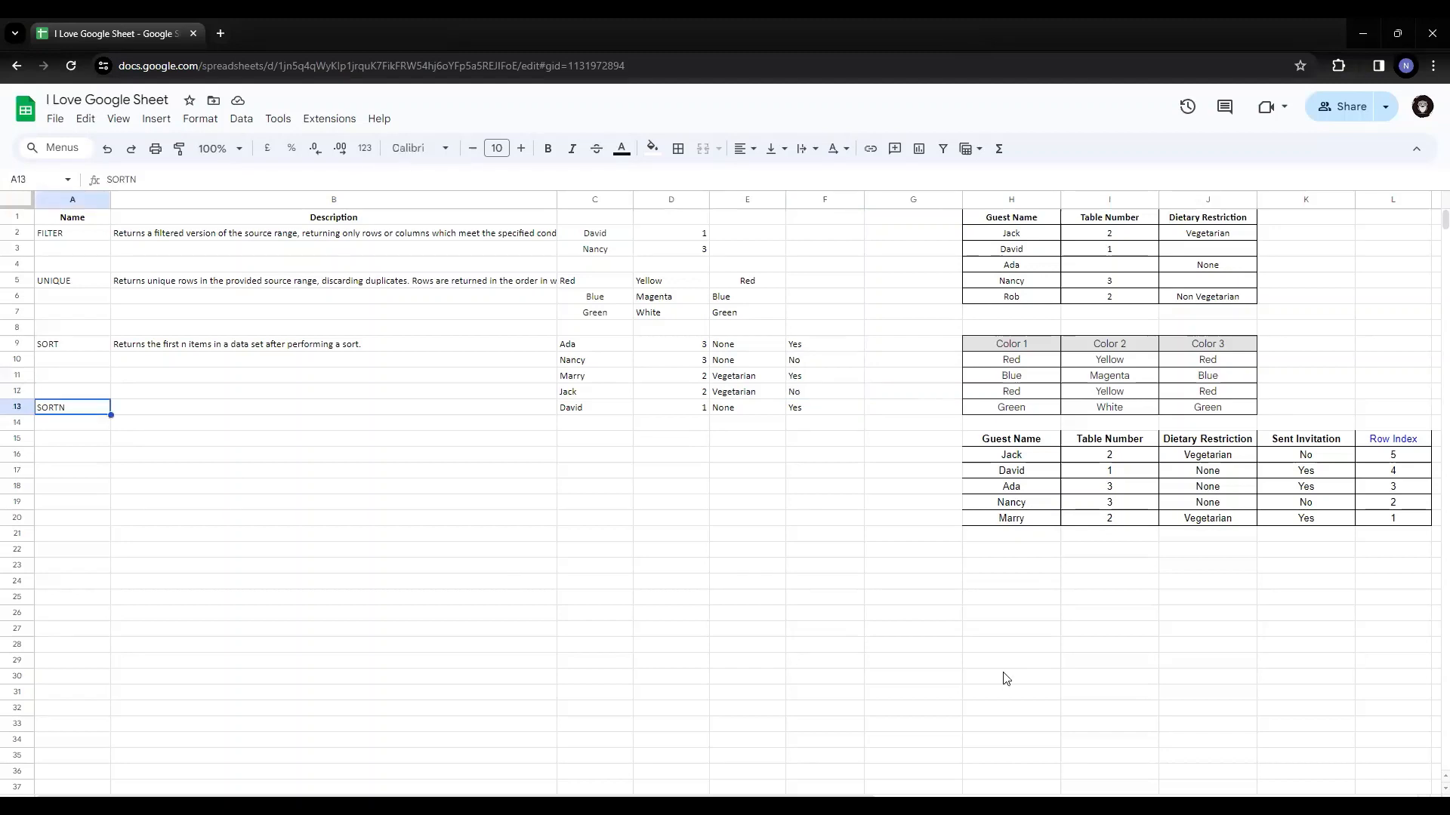
key("ctrl+x")
key("Down")
key("ctrl+v")
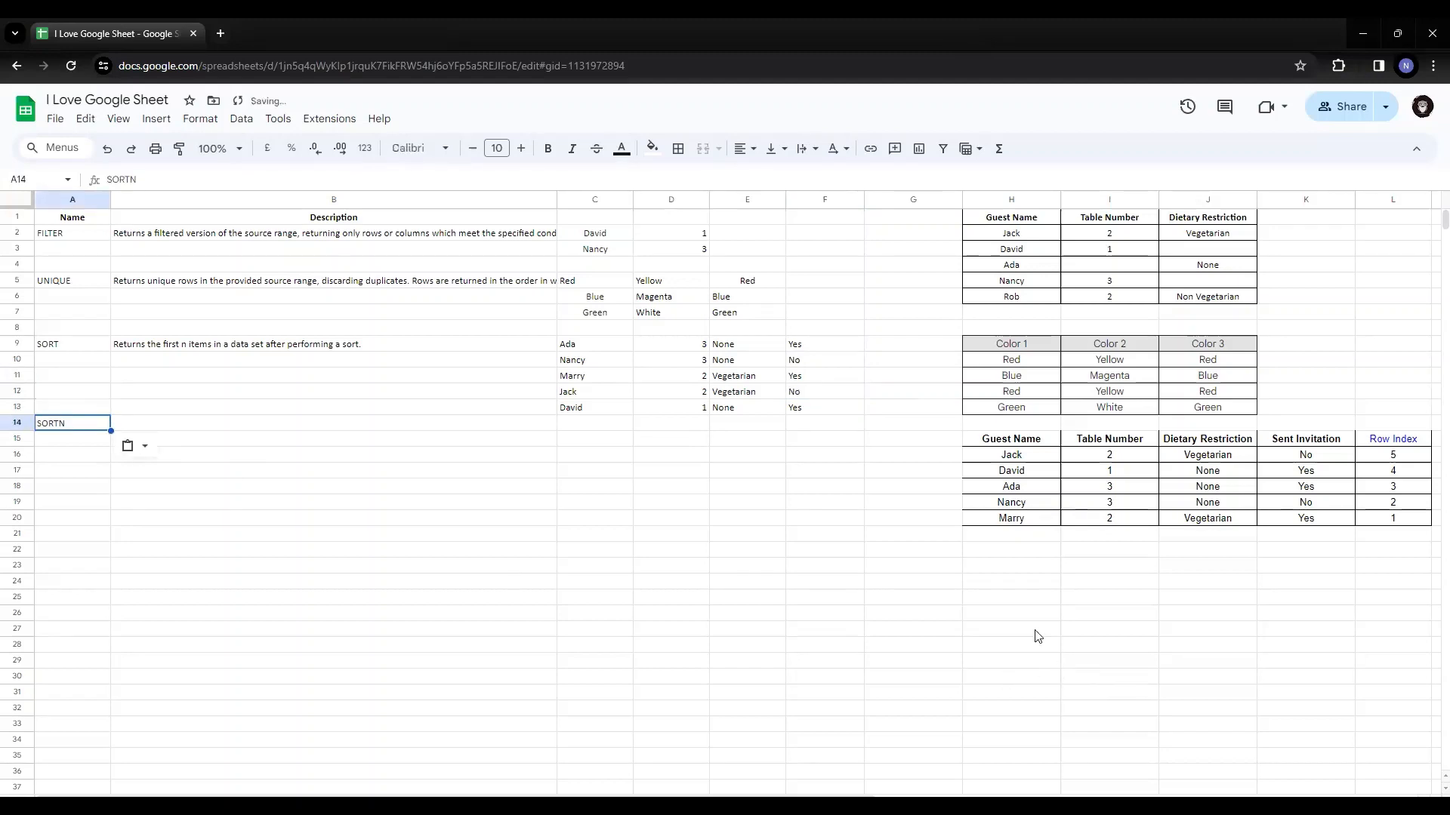